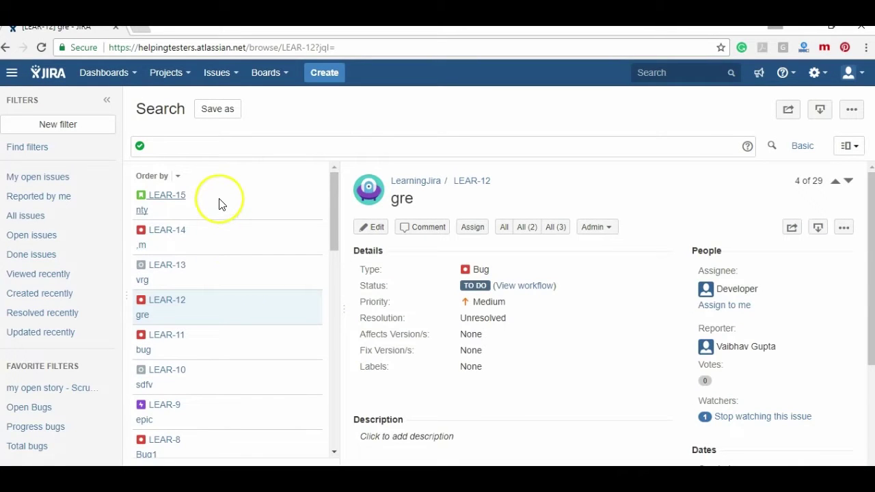
Step: Open the improvement issue LEAR-13 and examine the workflow diagram assigned to it
click(219, 205)
click(216, 270)
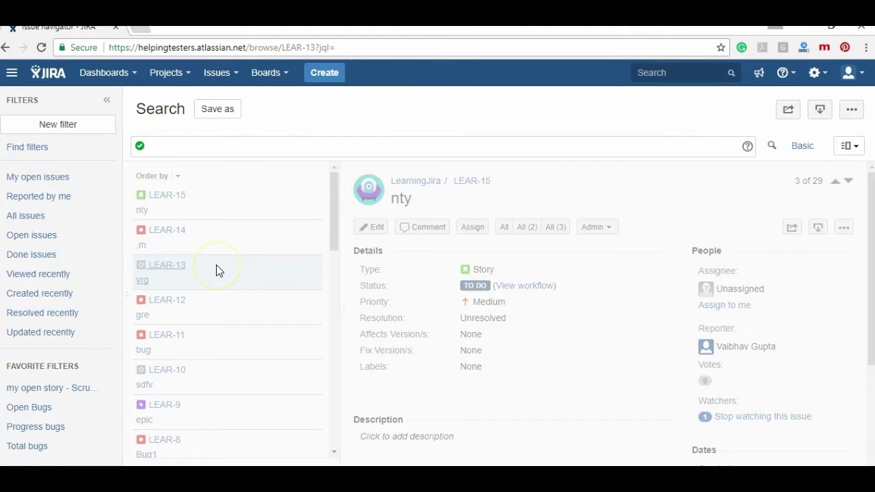
click(533, 285)
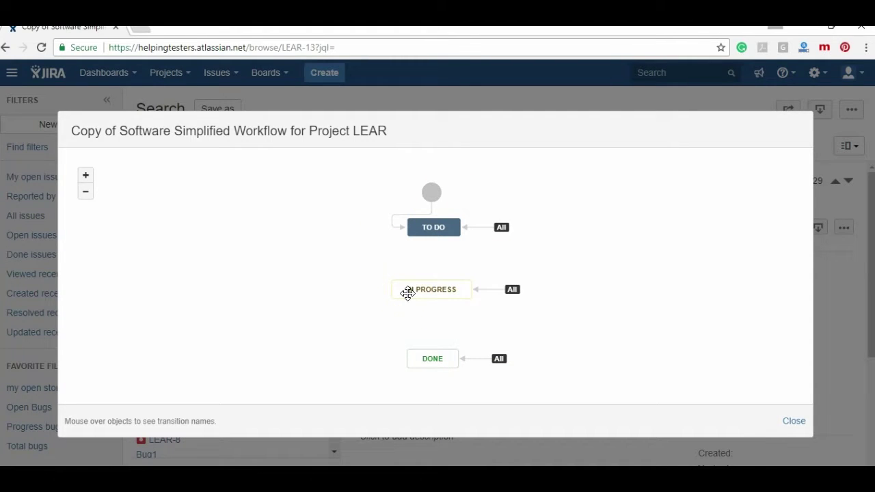
click(792, 421)
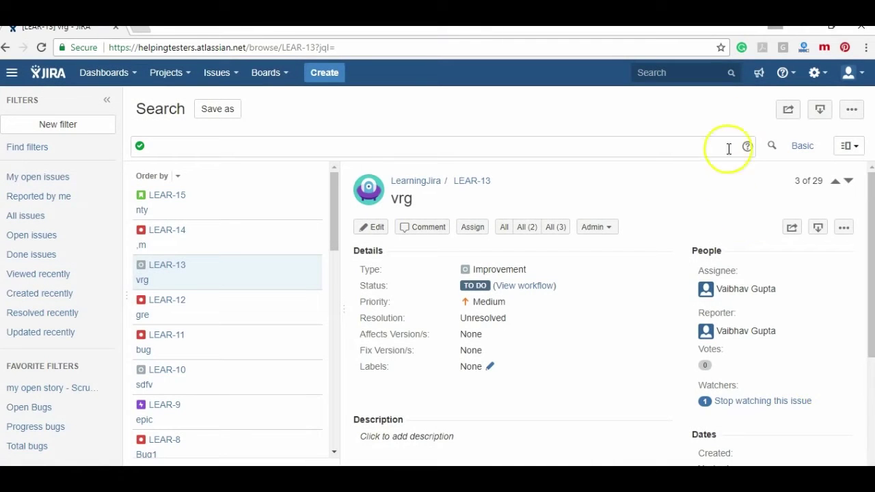
Step: Go to the issue administration settings and open the list of workflows
click(818, 75)
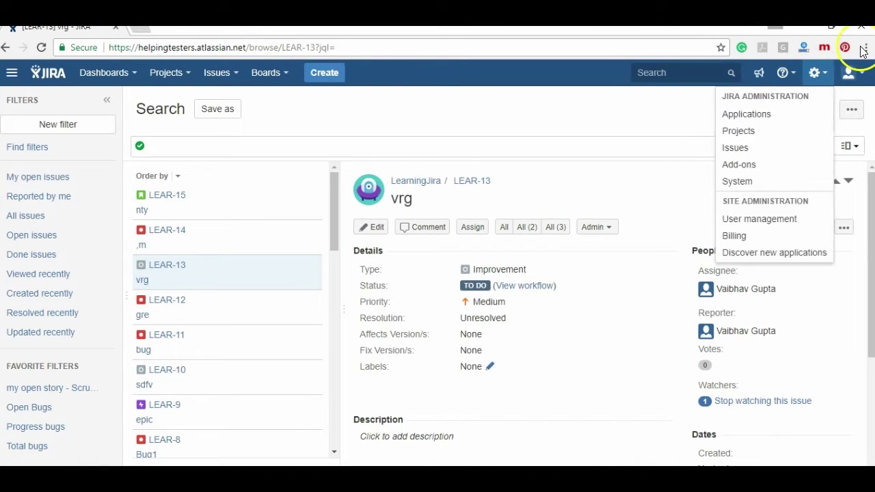
click(822, 74)
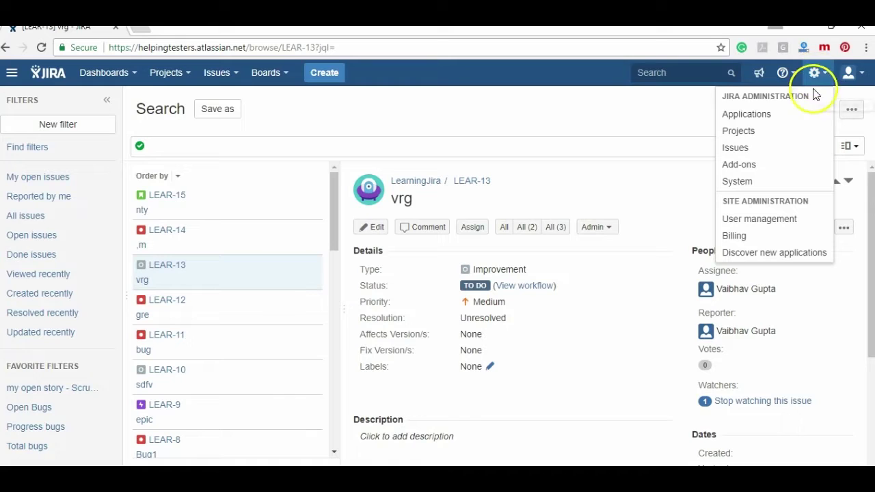
click(796, 148)
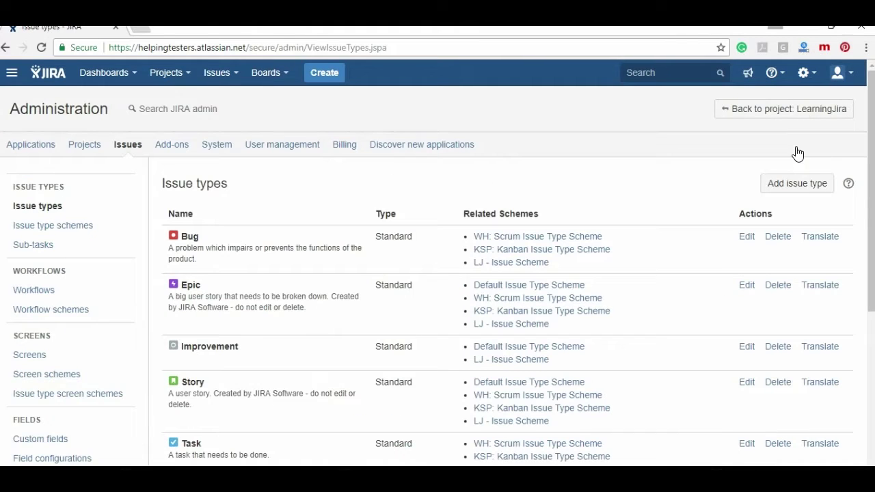
click(80, 292)
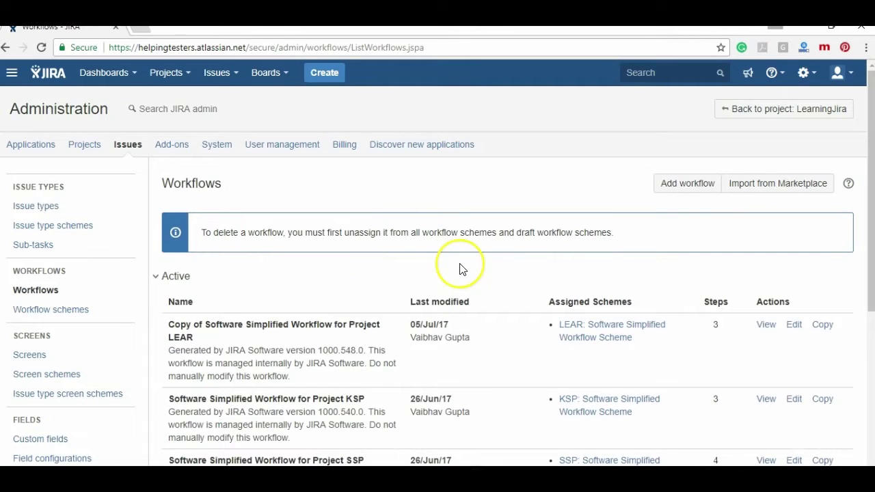
Step: Create a new workflow named "Improvement Workflow"
click(685, 184)
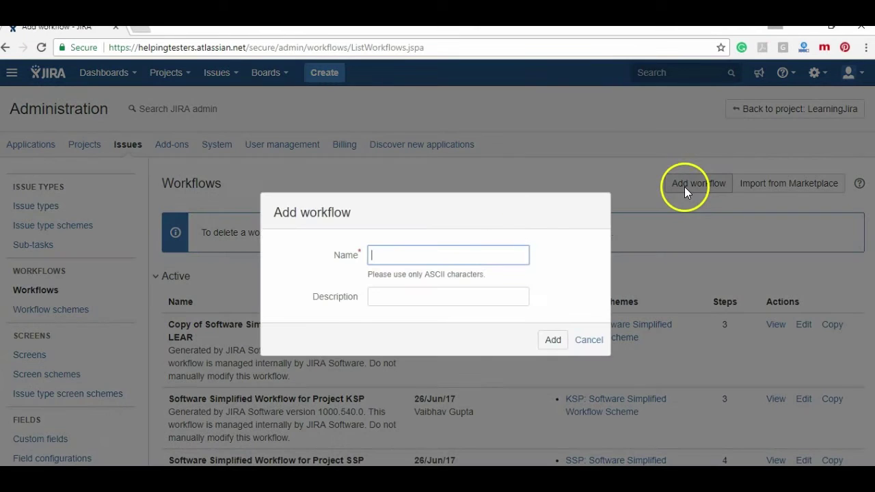
text(Improvement)
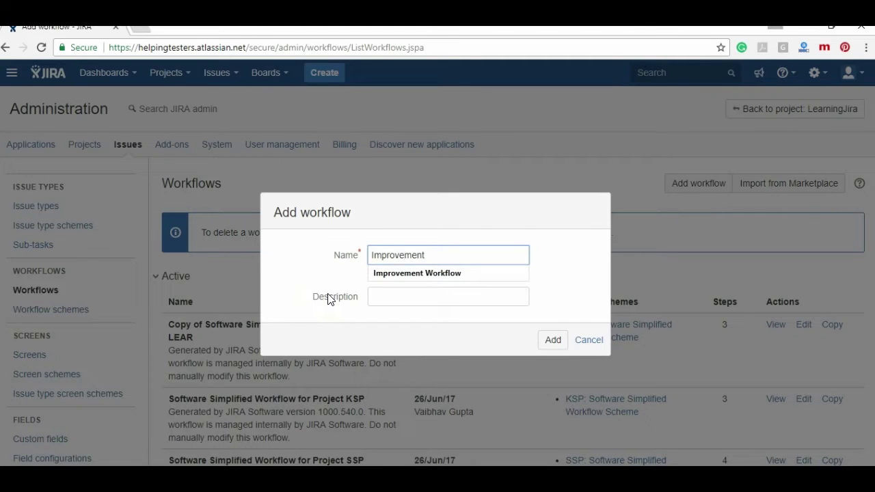
key(Down)
key(Return)
click(559, 341)
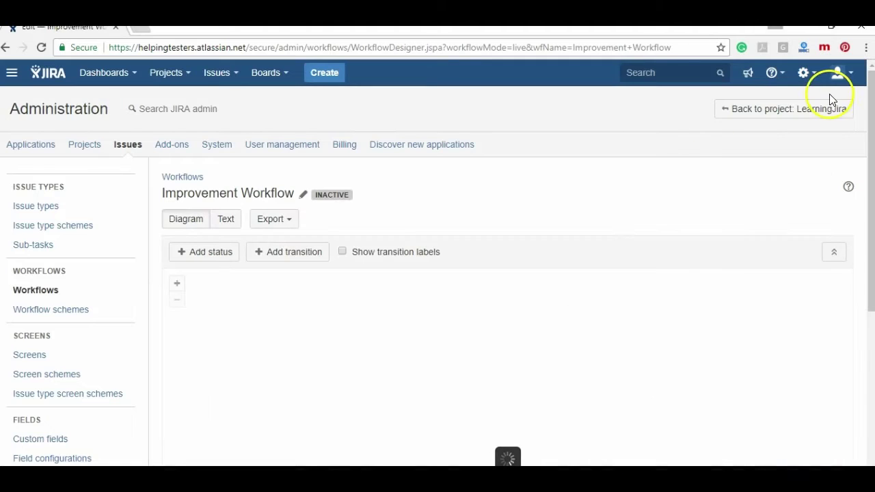
Step: Move the start node to the upper edge of the diagram and place the Open status just below it
scroll(867, 137, down, 1)
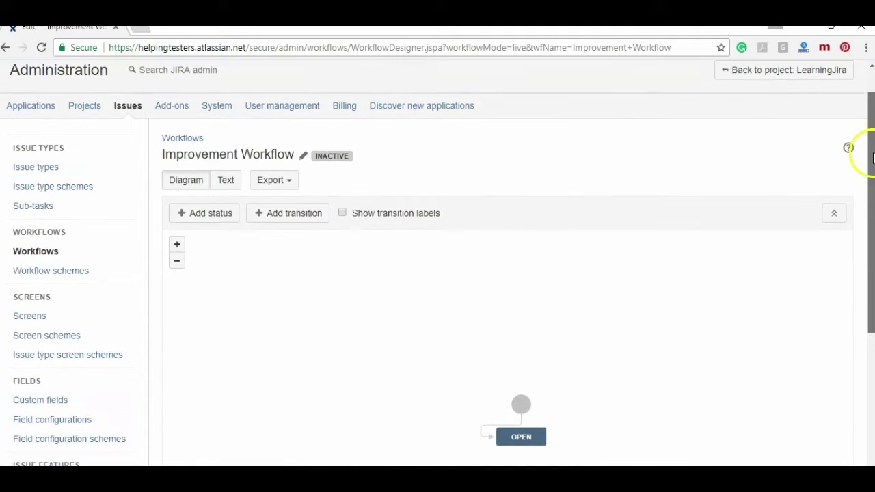
scroll(591, 256, down, 2)
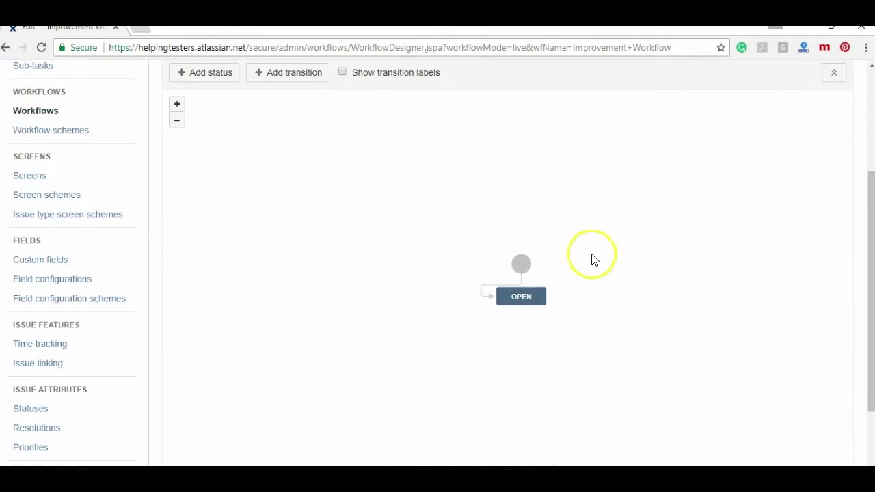
drag(522, 259, 521, 107)
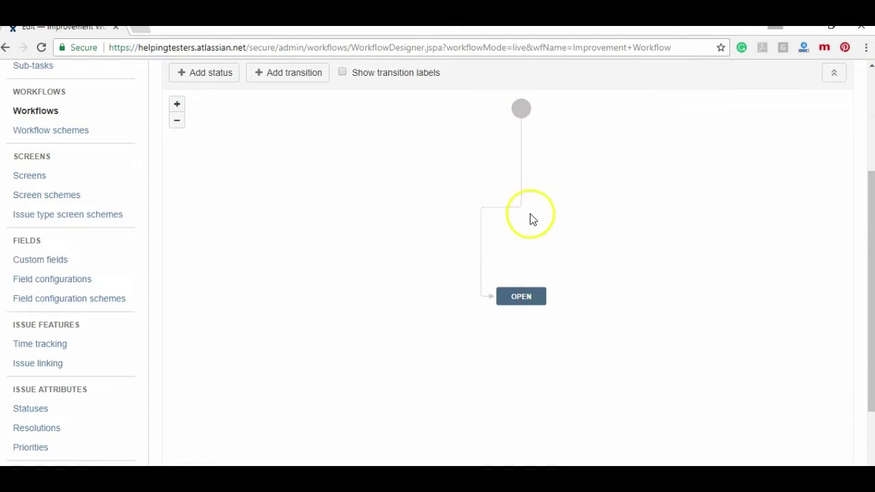
drag(539, 290, 536, 145)
click(598, 195)
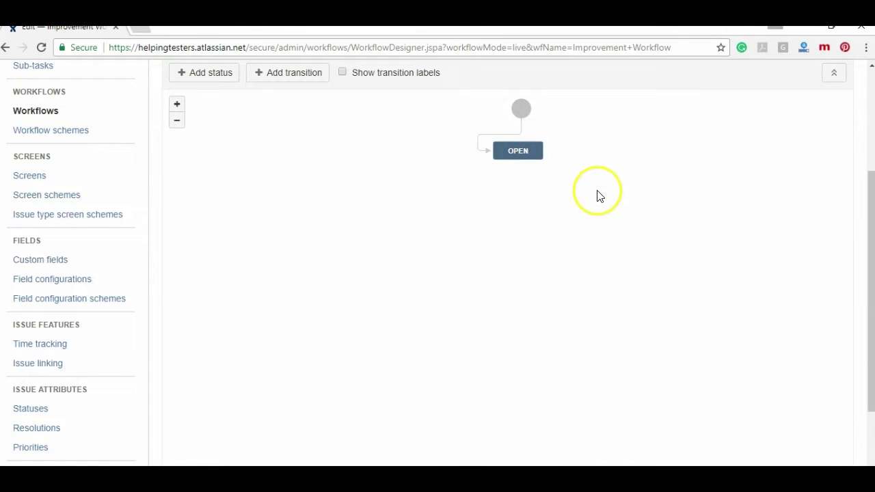
Step: Add the existing status Working to the workflow and arrange it below the Open status
click(212, 96)
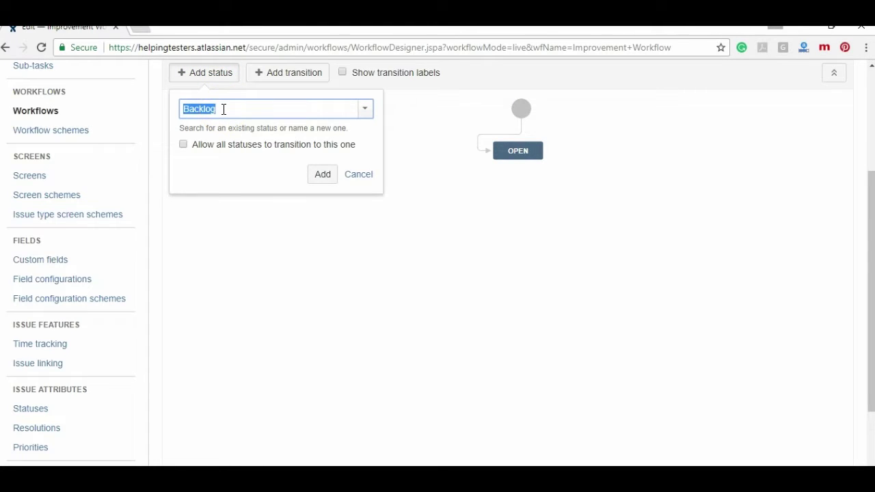
text(Working)
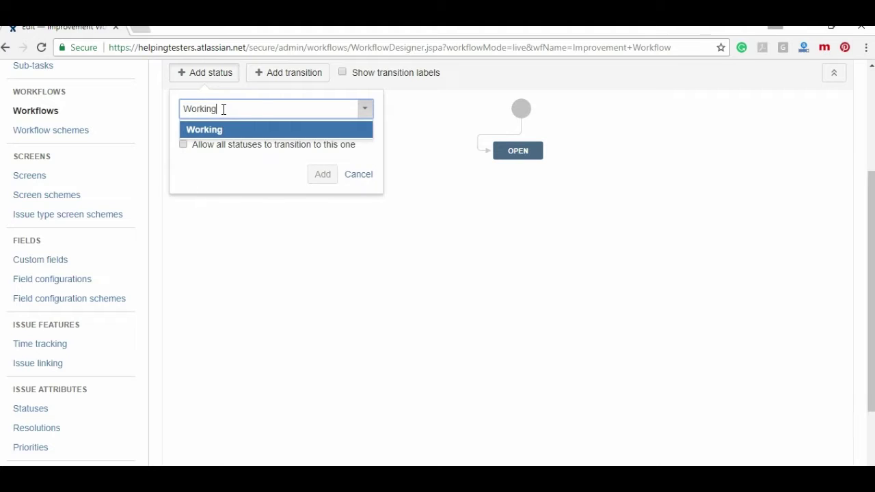
key(Return)
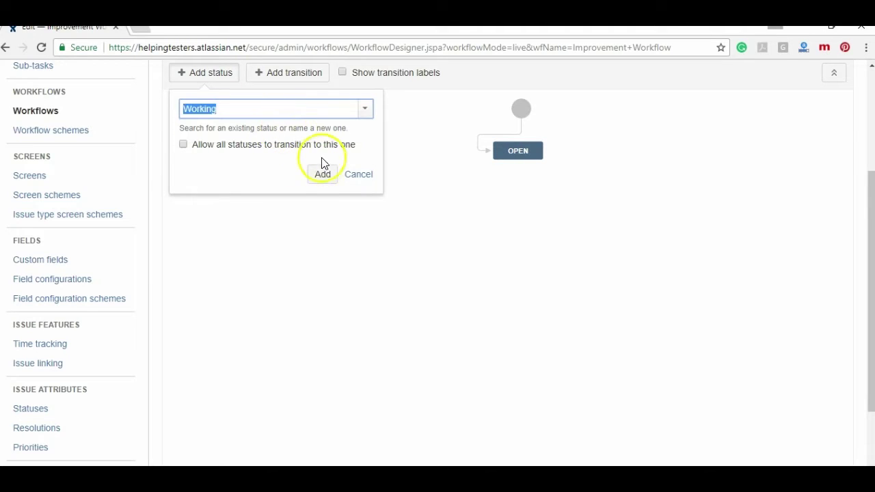
click(324, 175)
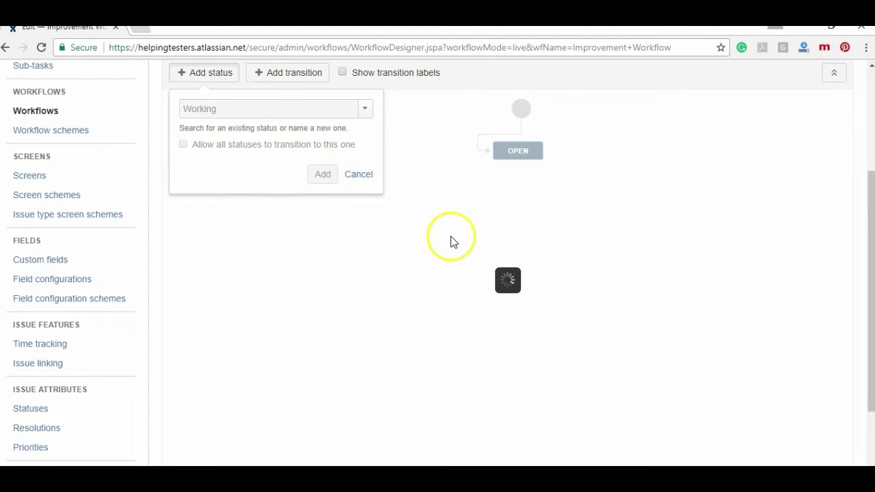
drag(520, 171, 522, 198)
click(484, 184)
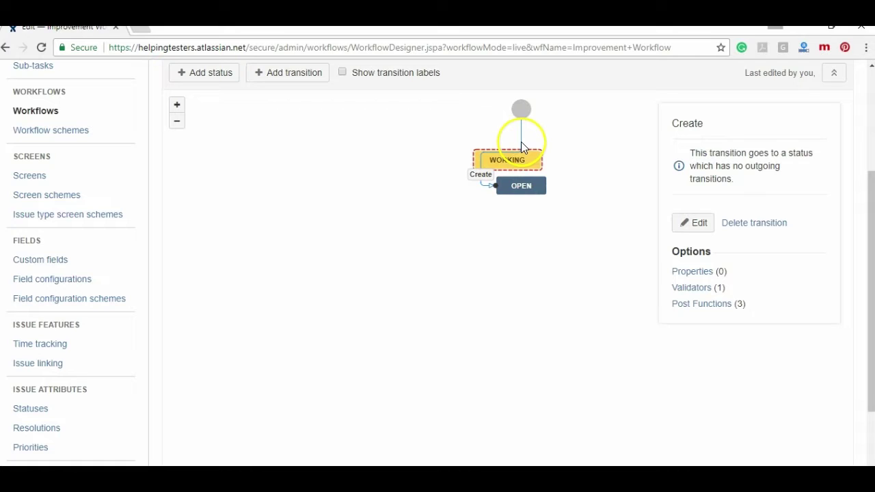
click(521, 179)
drag(521, 179, 523, 201)
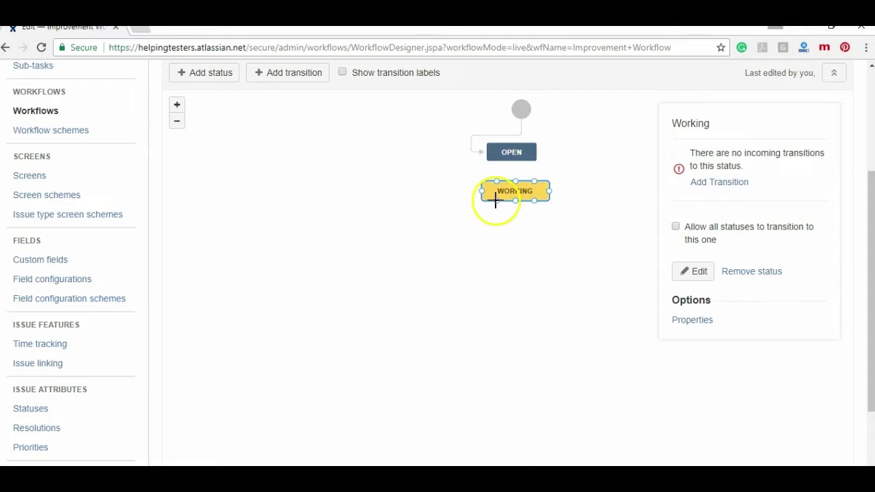
Step: Add the existing status Dev Complete to the workflow and place it below Working
click(220, 84)
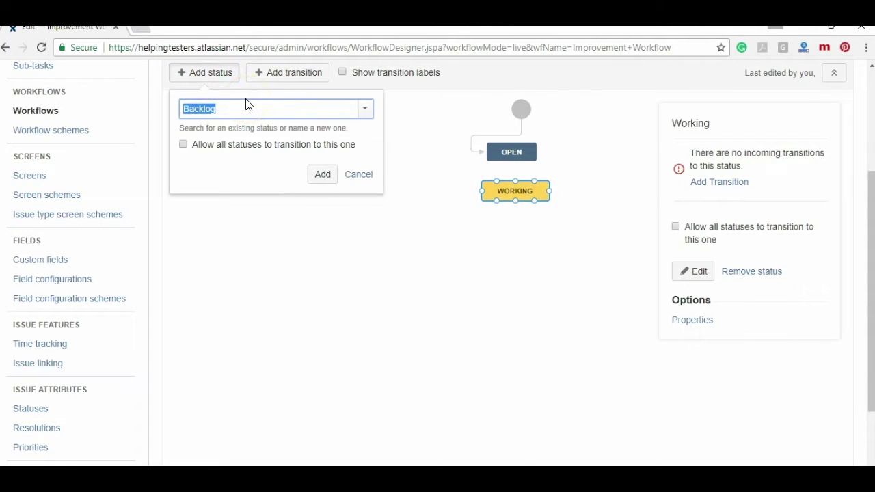
text(Dev)
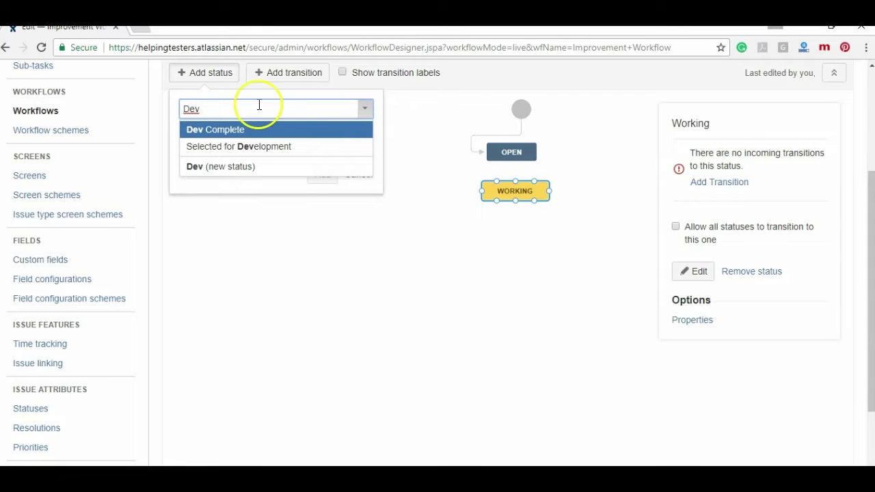
click(286, 130)
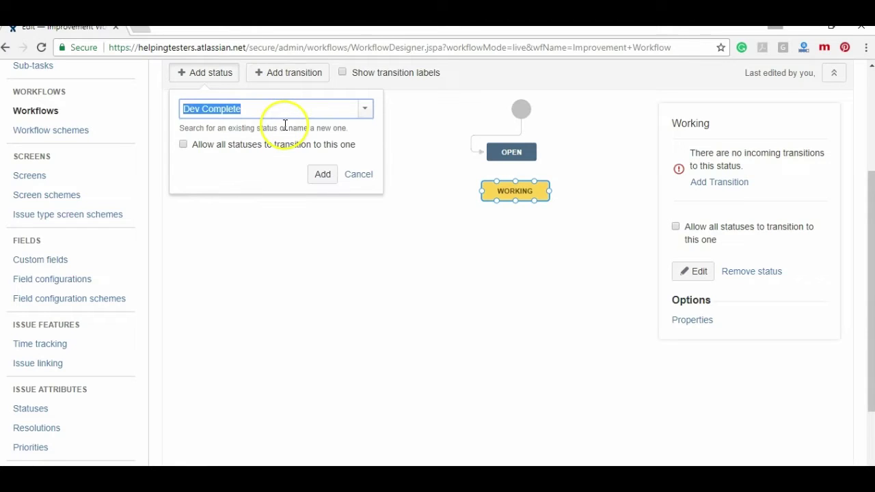
click(332, 176)
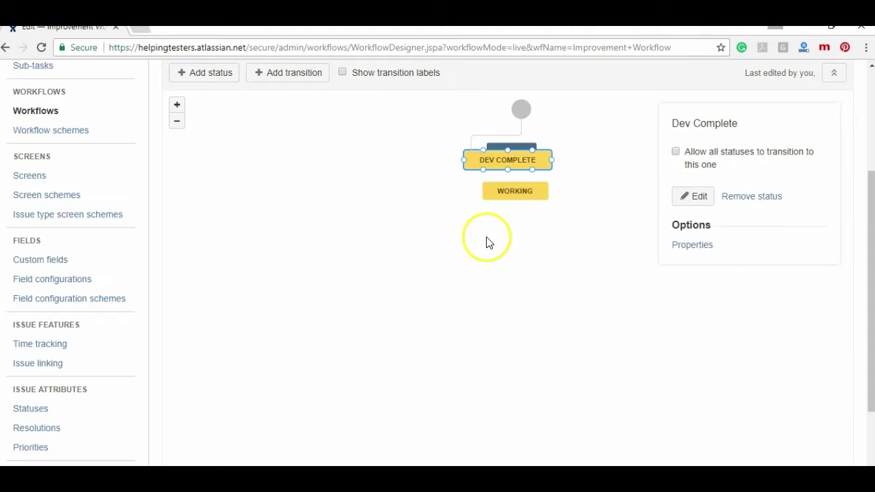
drag(534, 162, 560, 232)
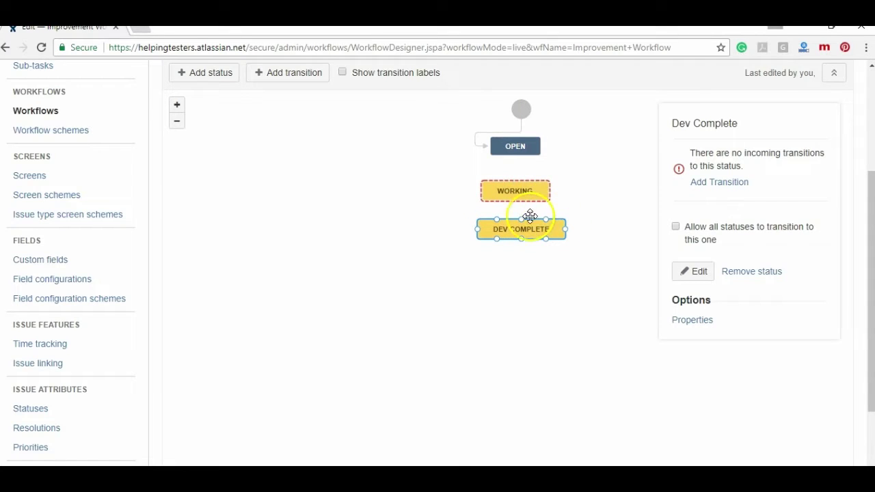
click(394, 217)
Step: Add the existing status In QA to the workflow and place it below Dev Complete
click(195, 73)
text(In)
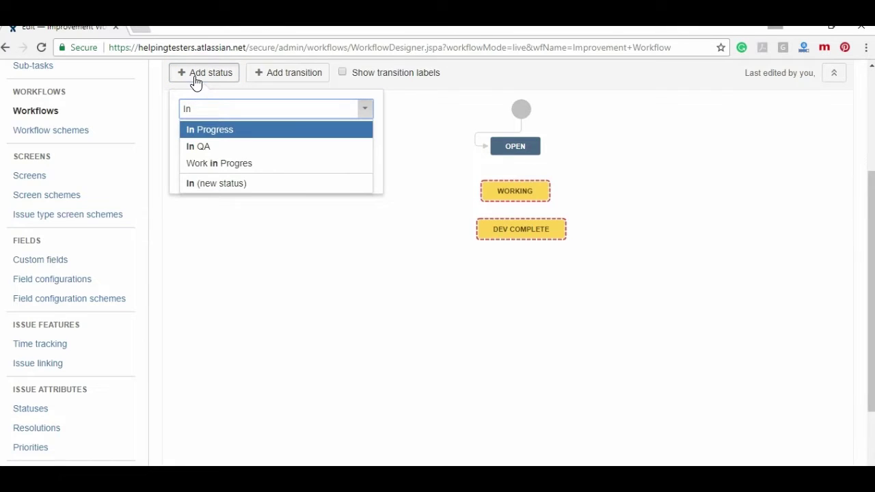
key(Down)
key(Return)
click(307, 172)
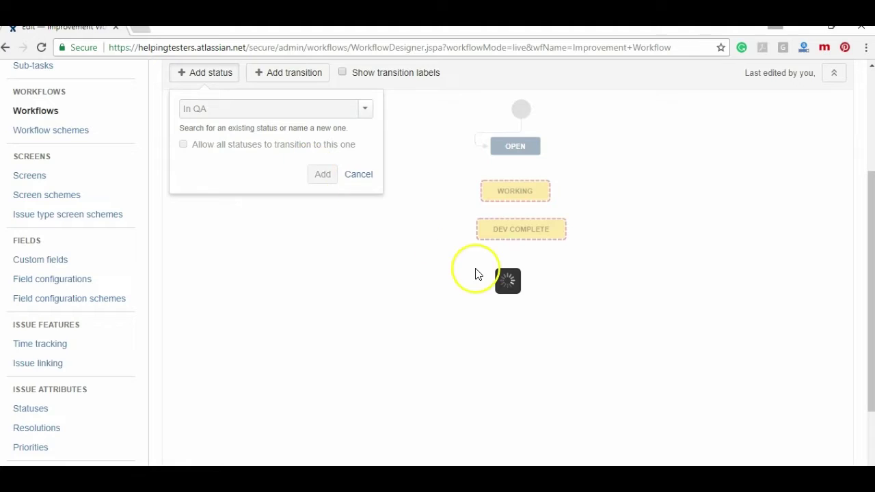
drag(521, 162, 534, 272)
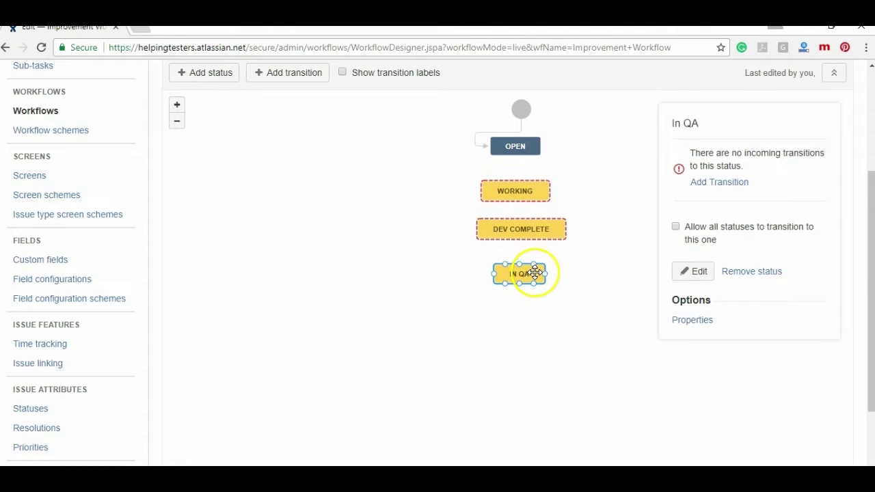
click(303, 238)
Step: Add the existing status Closed to the workflow and place it below In QA
click(216, 80)
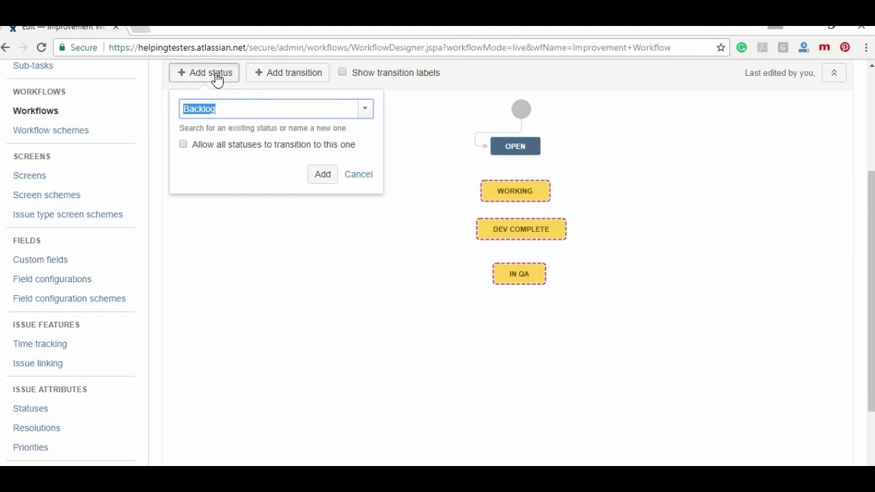
text(Closed)
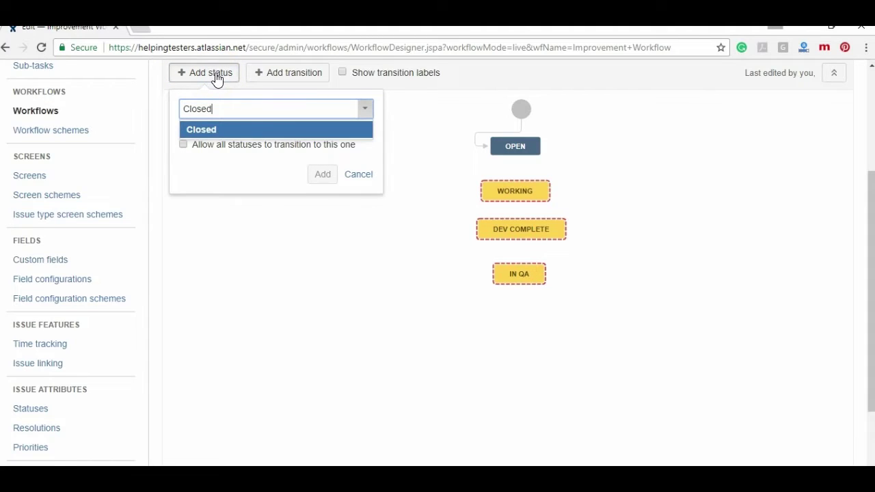
click(261, 128)
click(323, 174)
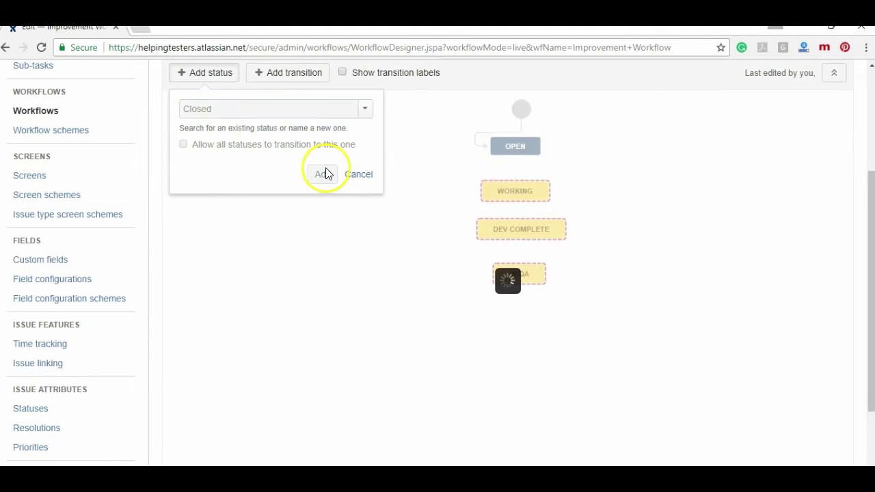
drag(514, 162, 536, 332)
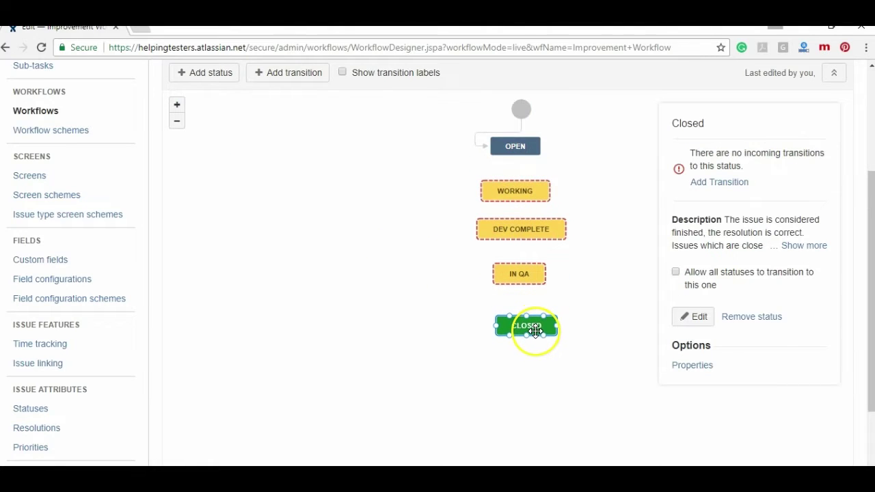
click(600, 297)
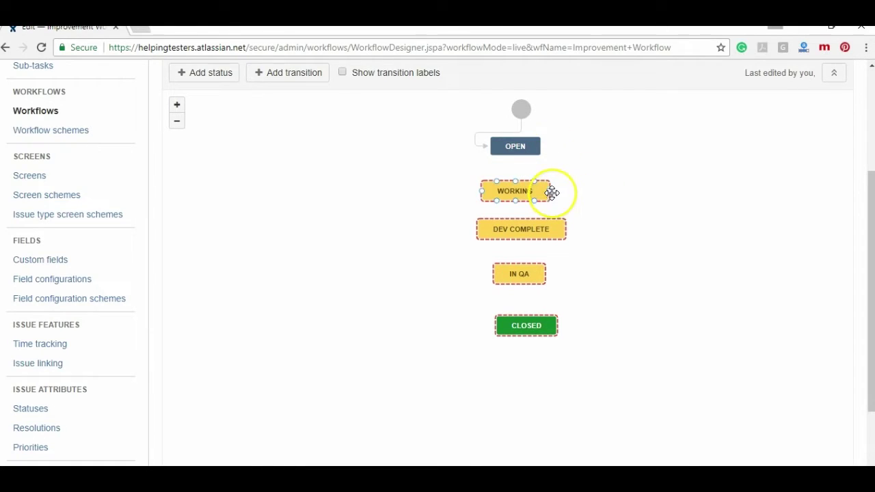
click(199, 81)
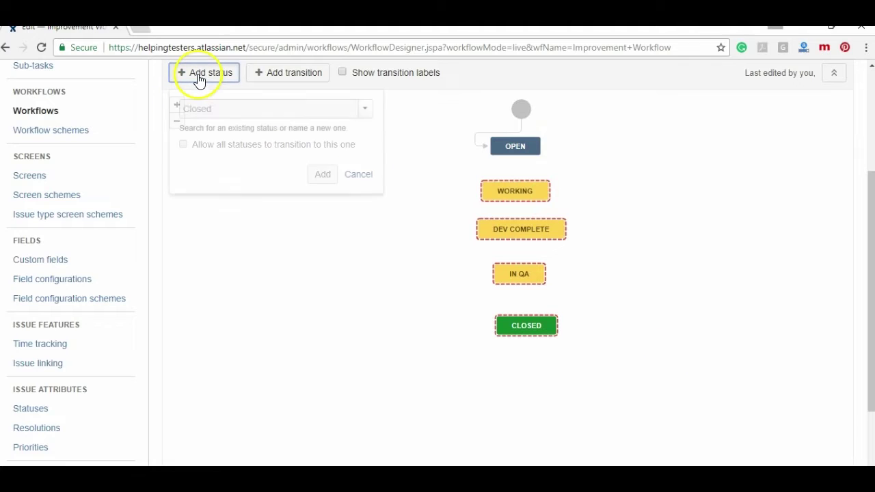
text(Inv)
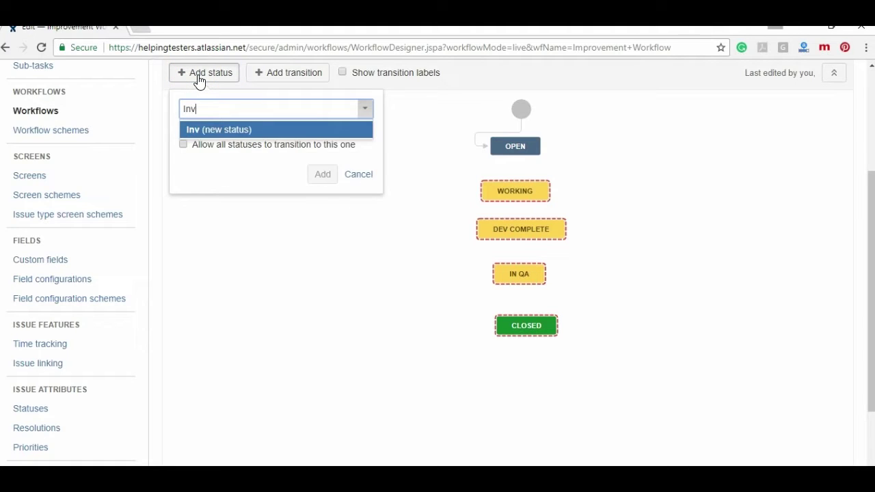
key(BackSpace)
key(BackSpace)
key(BackSpace)
text(On)
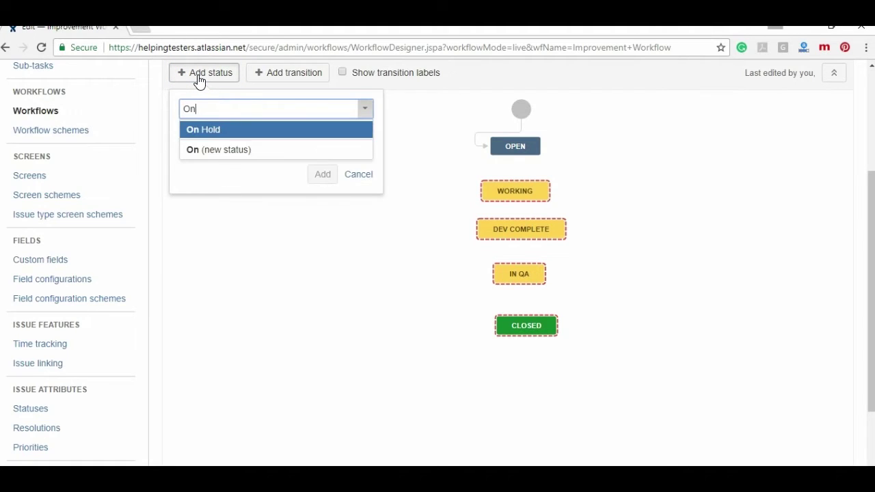
click(249, 134)
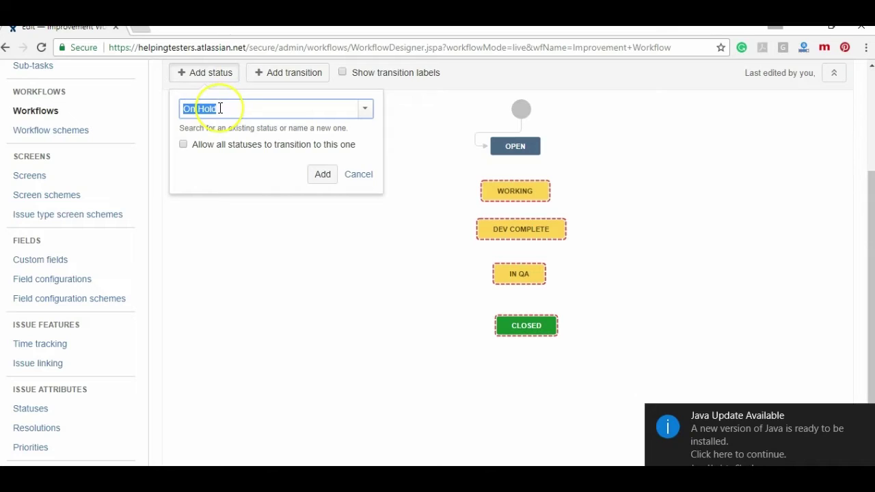
double_click(220, 108)
key(BackSpace)
key(BackSpace)
key(BackSpace)
key(BackSpace)
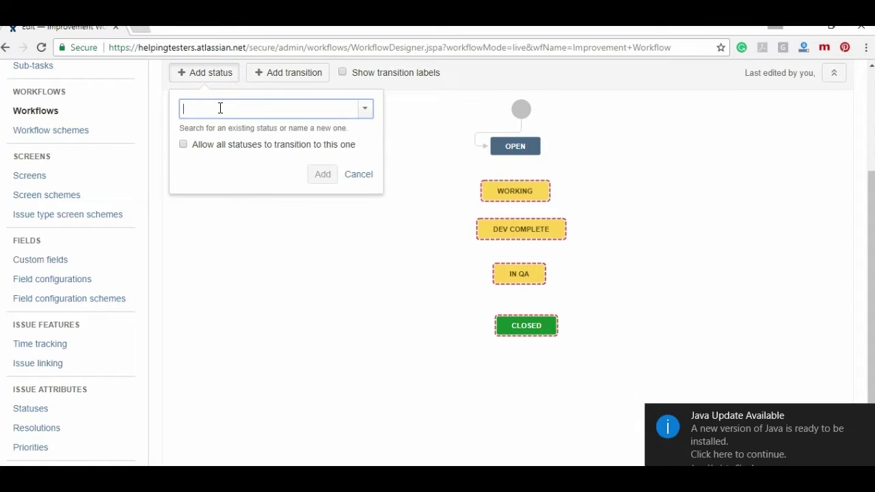
Step: Create a new status named Hold in the To Do category and place it to the left of the Open and Working statuses
text(Hold)
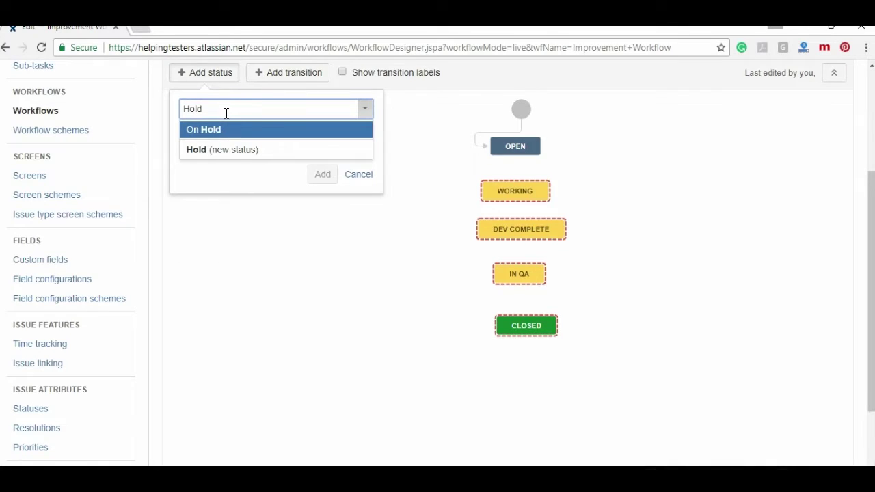
click(247, 149)
click(322, 174)
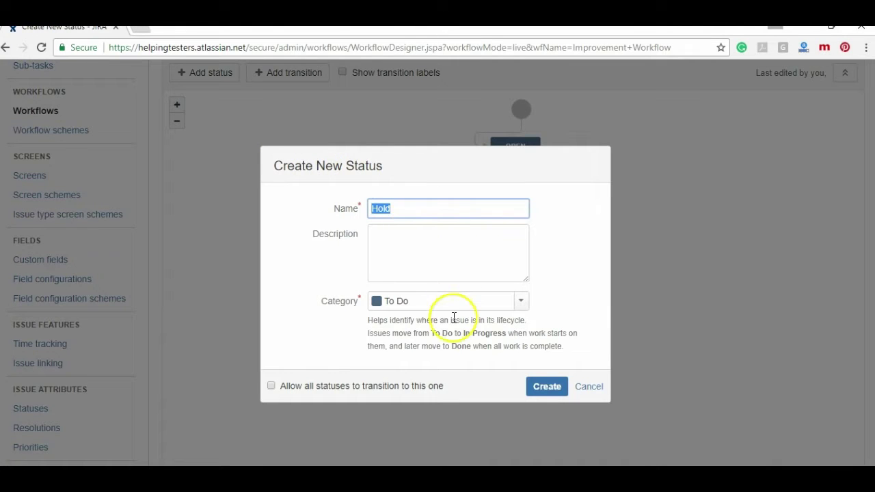
click(520, 304)
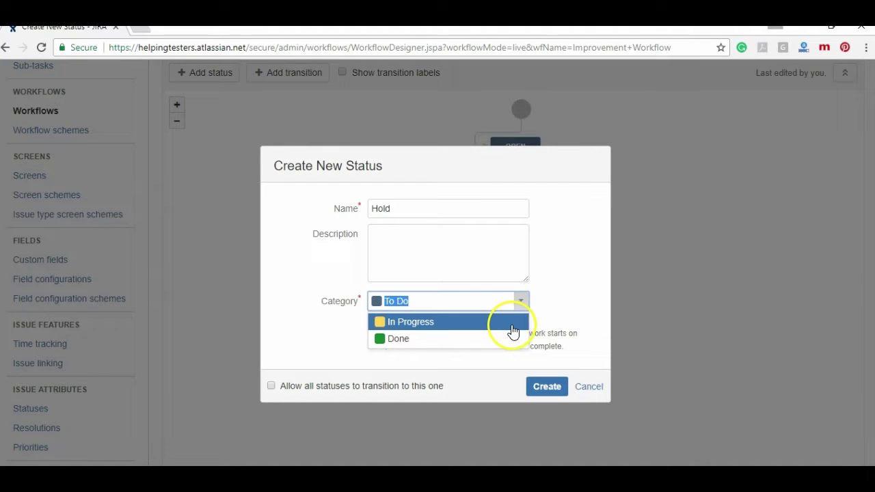
click(513, 322)
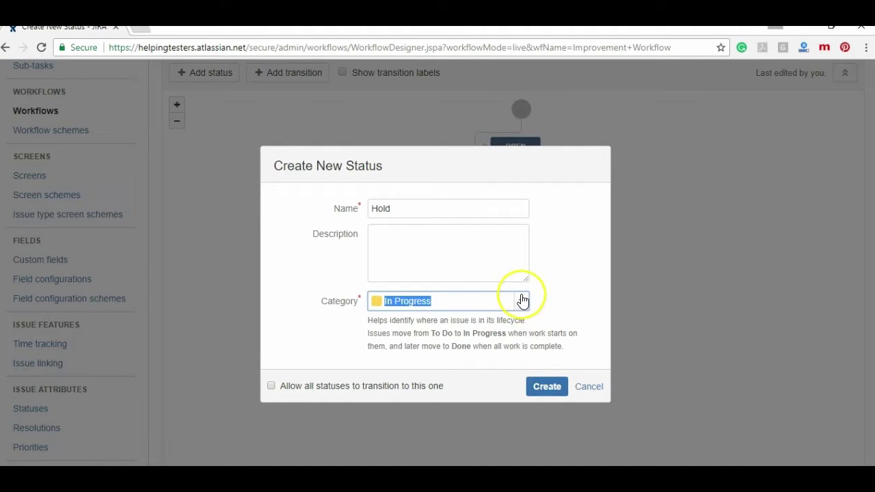
click(521, 299)
click(493, 319)
click(543, 386)
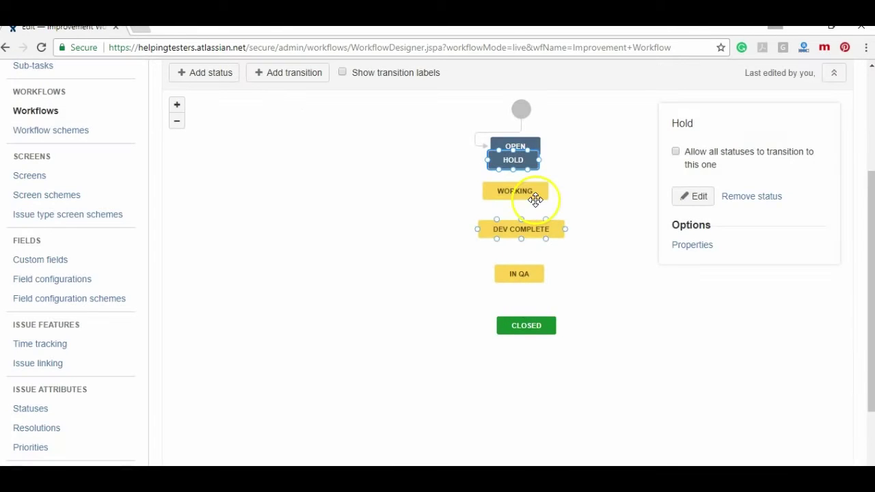
drag(528, 163, 407, 171)
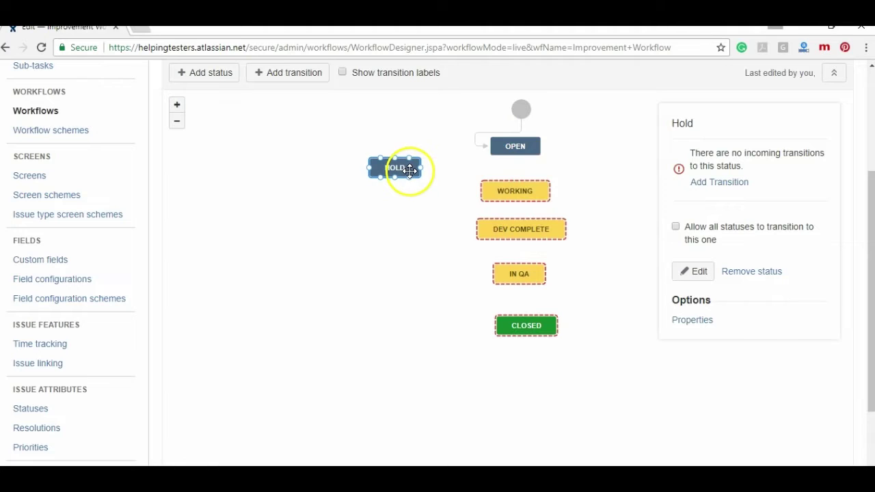
click(497, 229)
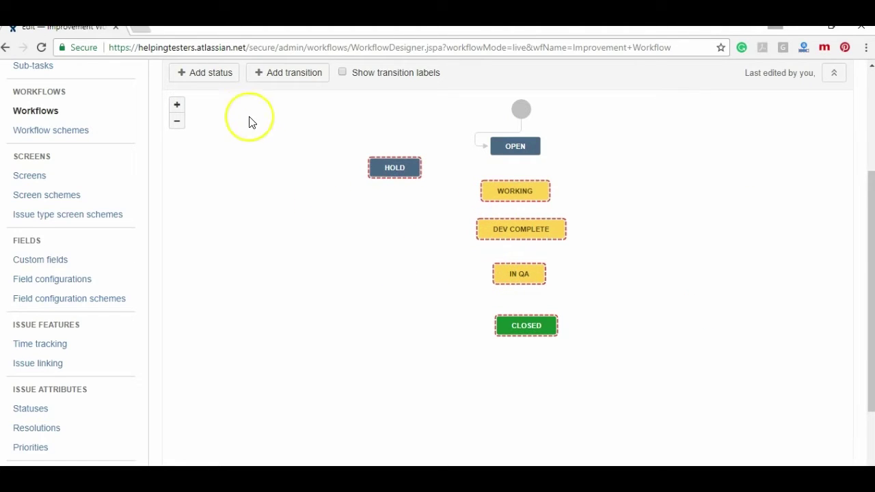
Step: Add the existing status Reopened to the workflow and place it below Hold, to the left of In QA
click(213, 76)
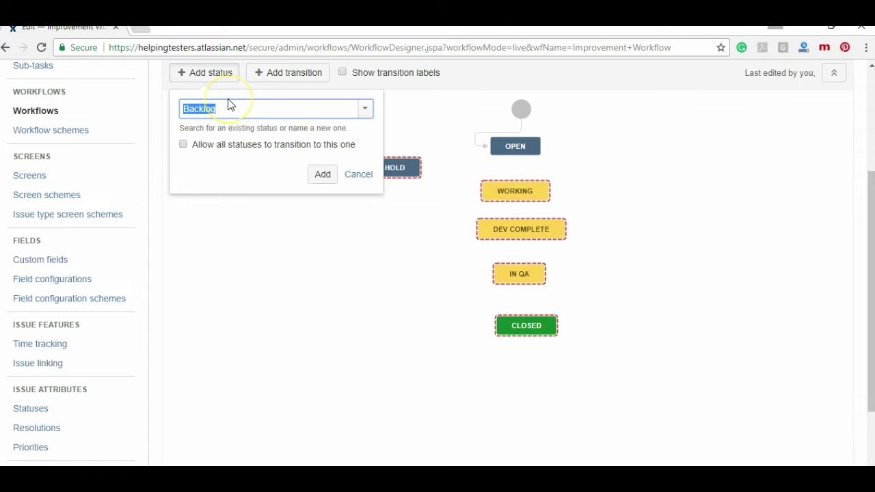
text(Re)
click(248, 129)
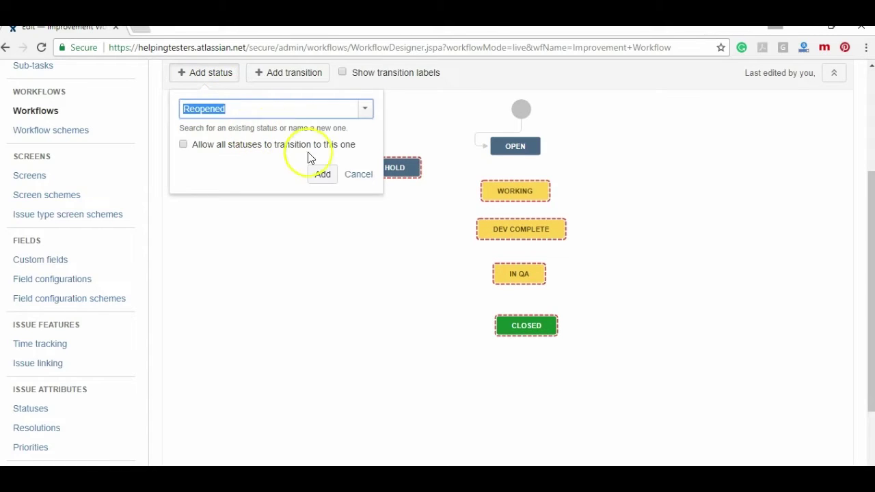
click(324, 174)
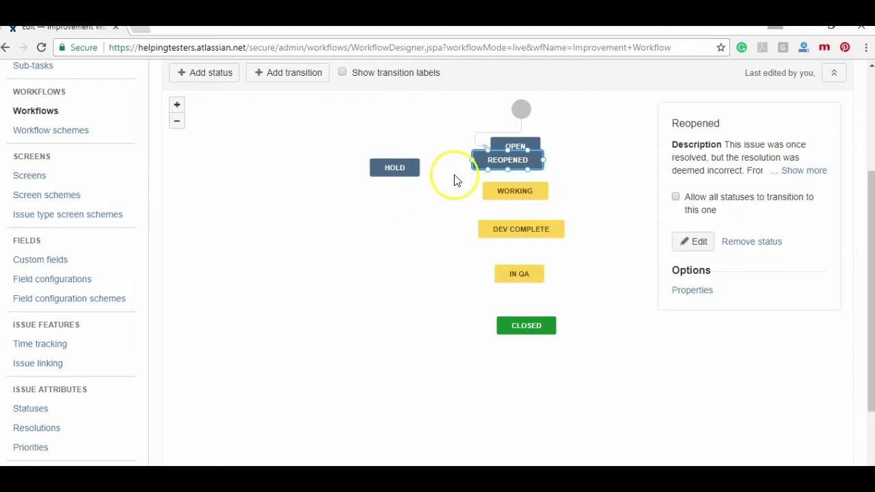
drag(478, 166, 377, 275)
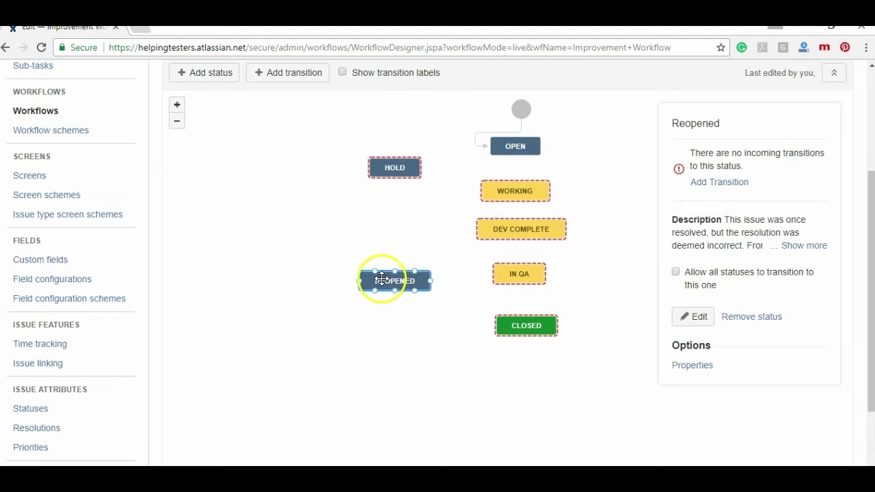
click(442, 337)
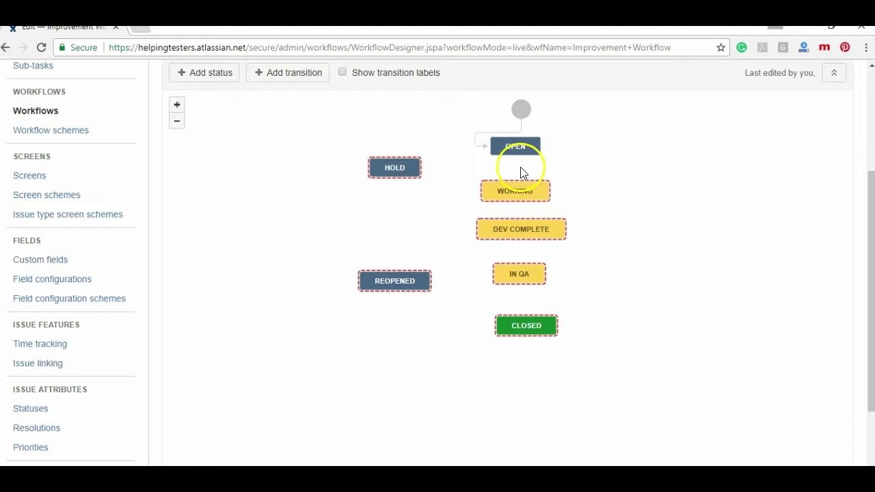
Step: Add a transition named Dev Working from the Open status to the Working status
click(517, 149)
drag(516, 156, 516, 181)
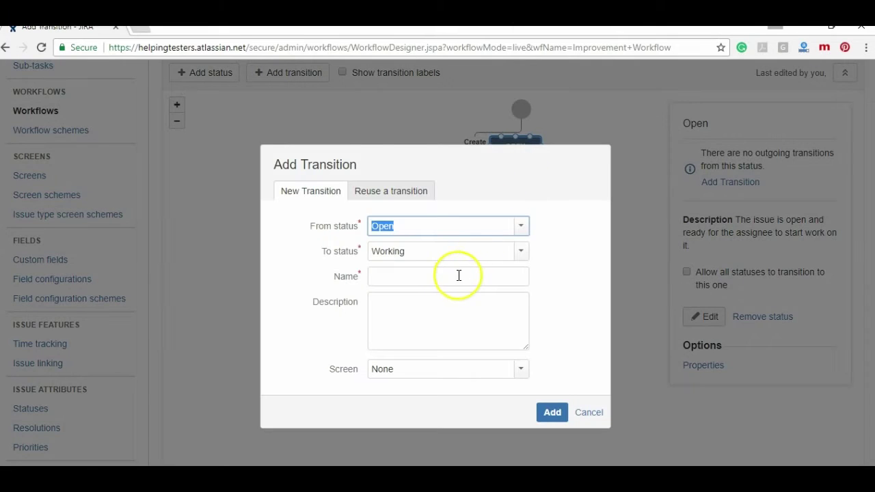
click(457, 276)
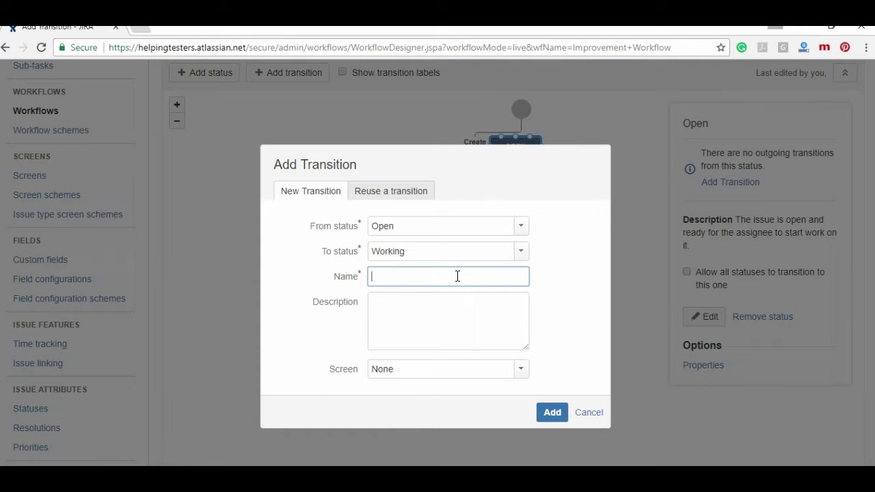
text(Dev Working)
key(Return)
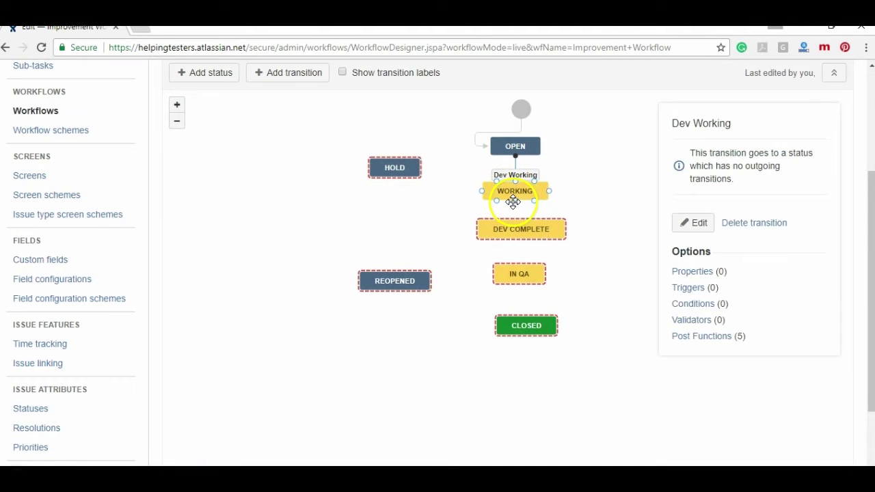
Step: Add a transition named Development completed from the Working status to the Dev Complete status
drag(513, 201, 518, 224)
click(428, 282)
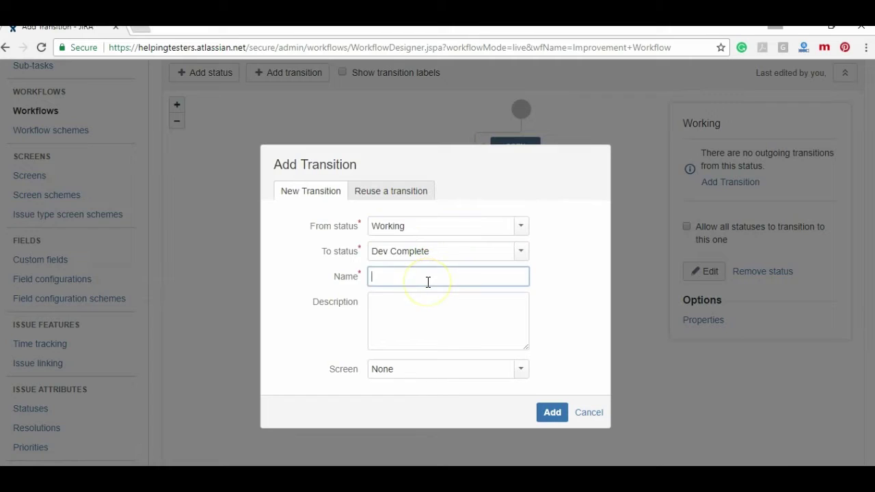
text(Devele)
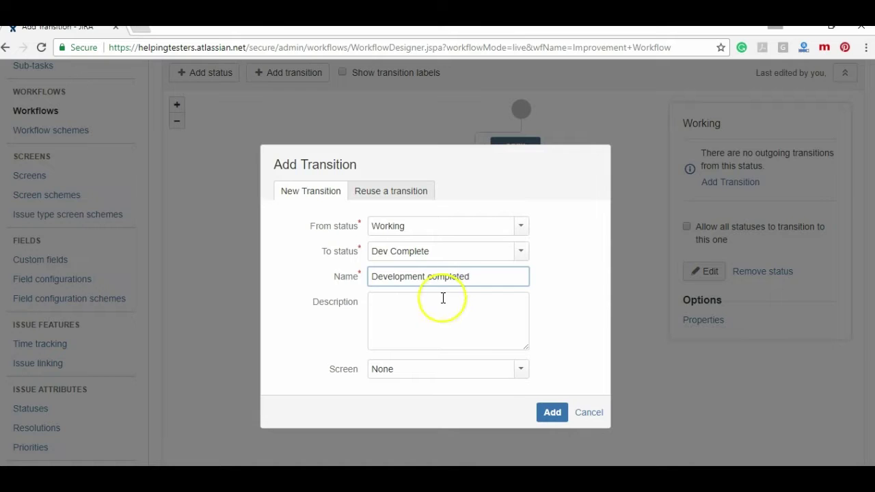
click(549, 411)
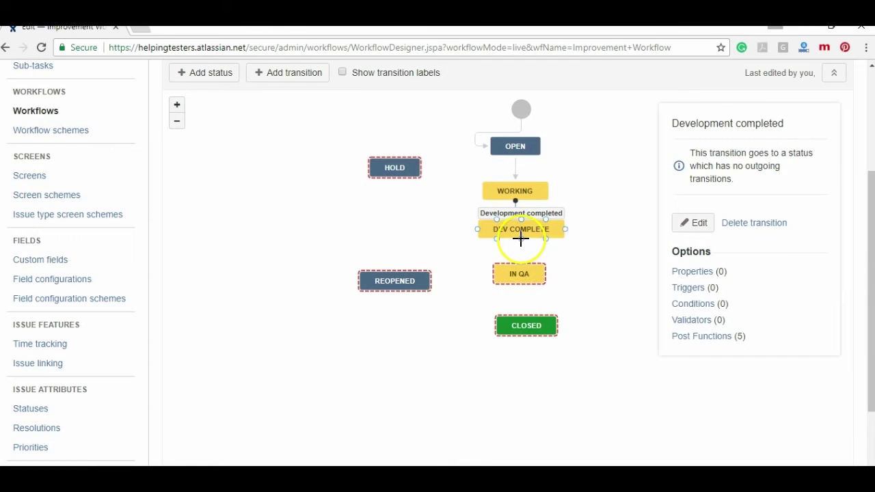
Step: Add a transition named Testing from the Dev Complete status to the In QA status
click(520, 237)
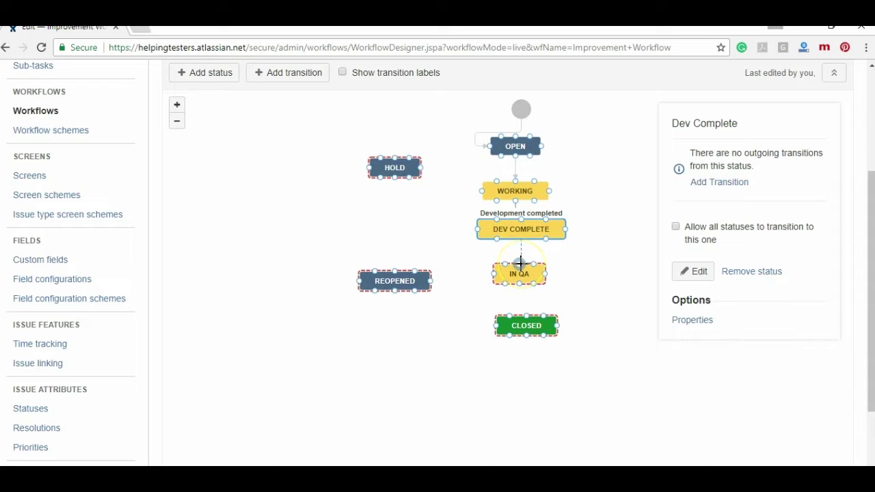
drag(520, 263, 522, 268)
click(424, 277)
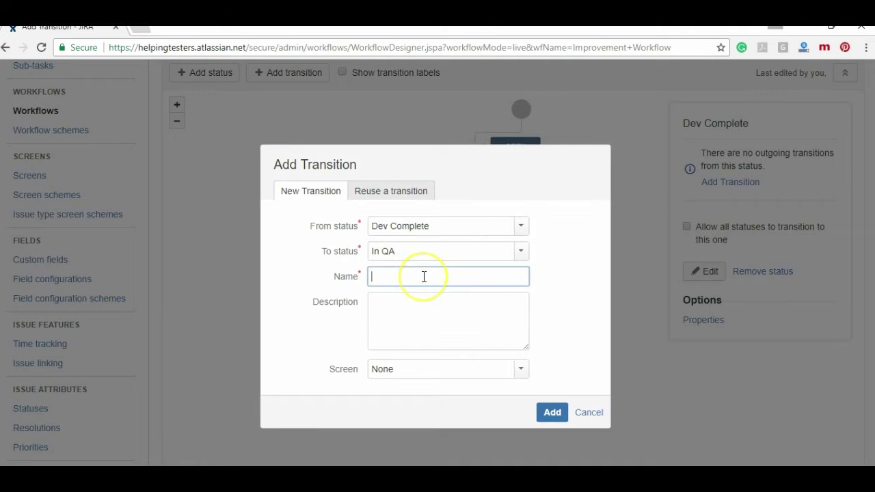
text(Testing)
key(Return)
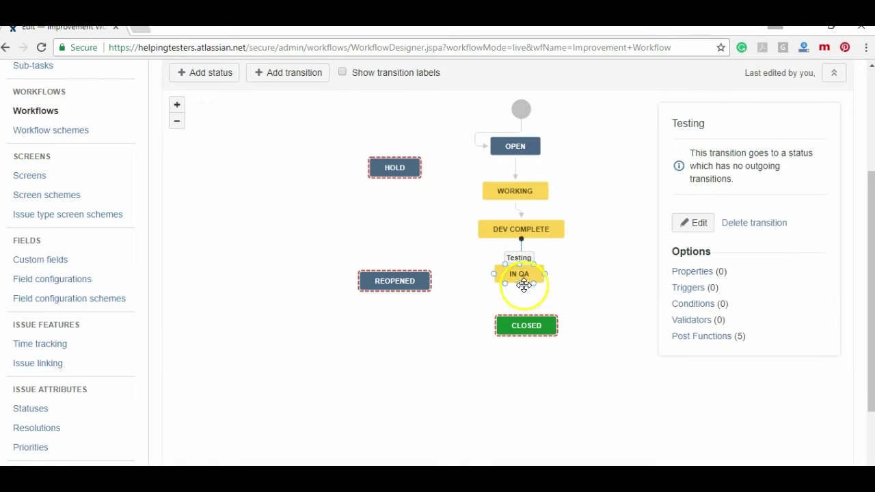
Step: Add a transition named Implemented from the In QA status to the Closed status
drag(520, 286, 525, 317)
click(431, 277)
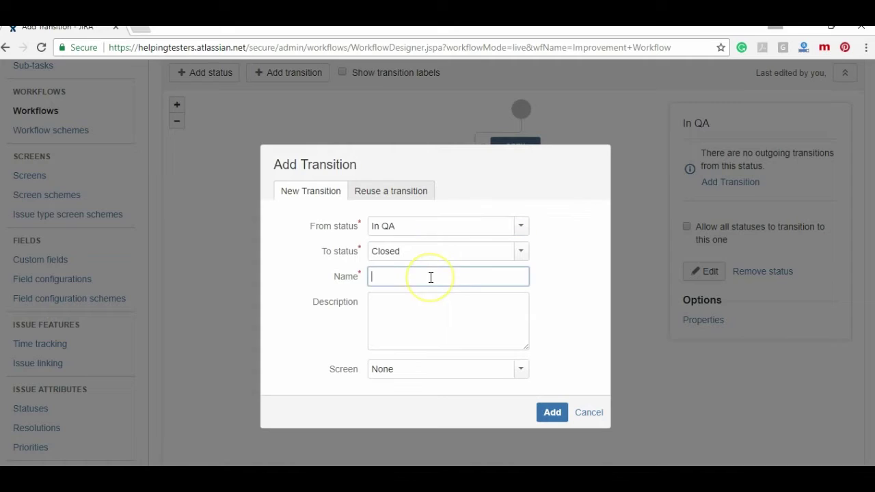
text(Impel)
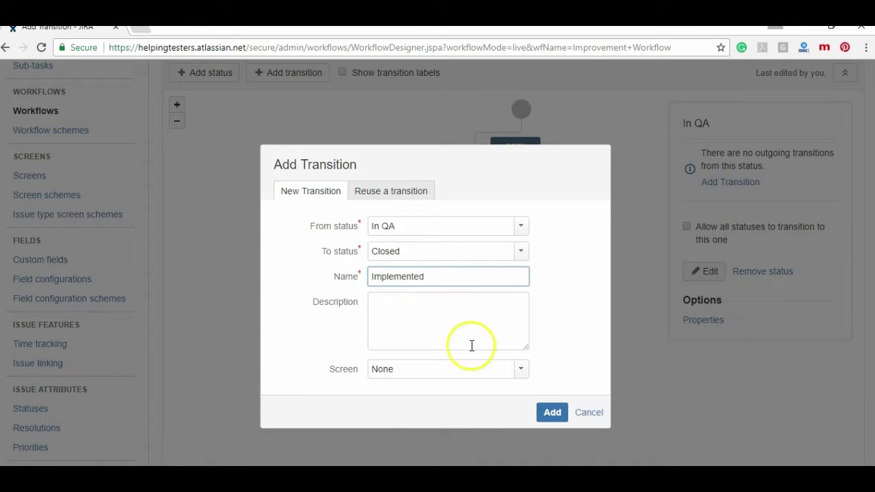
click(545, 410)
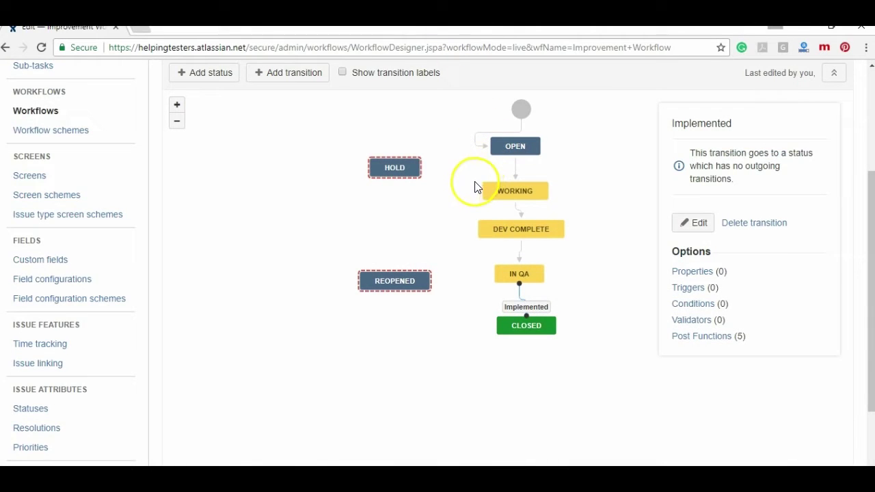
Step: Add a transition named On hold from the Working status to the Hold status
mouse_move(486, 185)
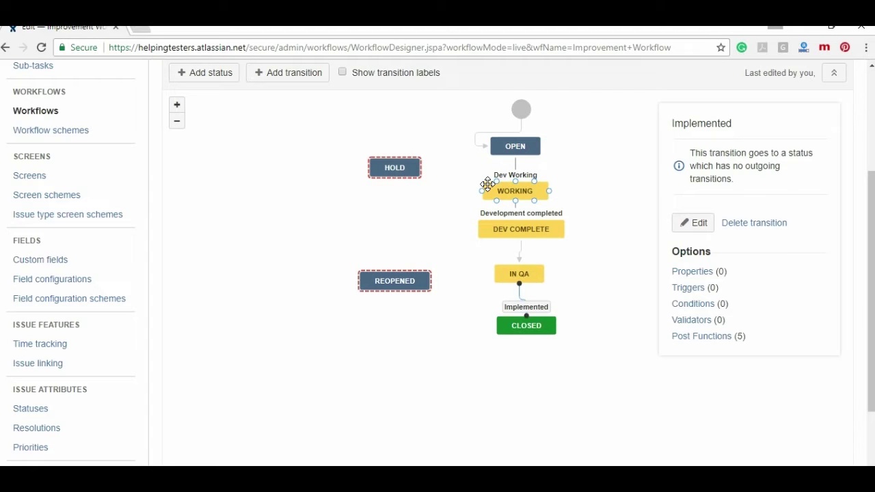
drag(487, 186, 394, 179)
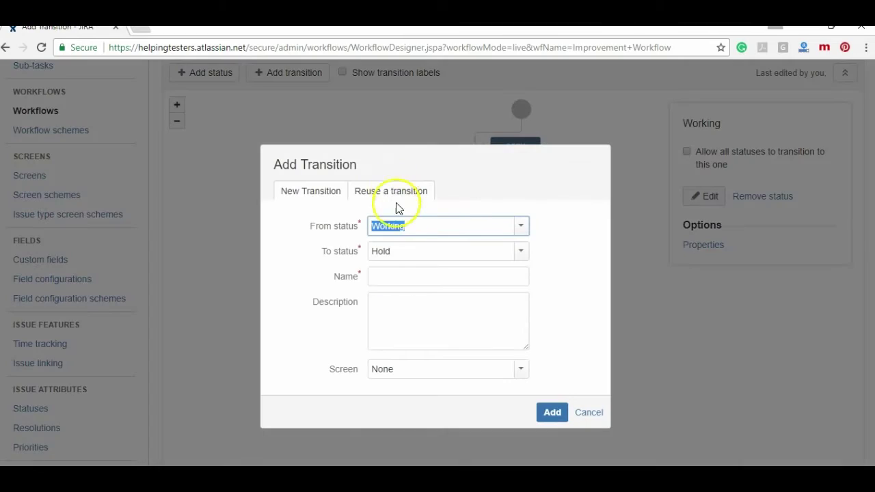
click(411, 276)
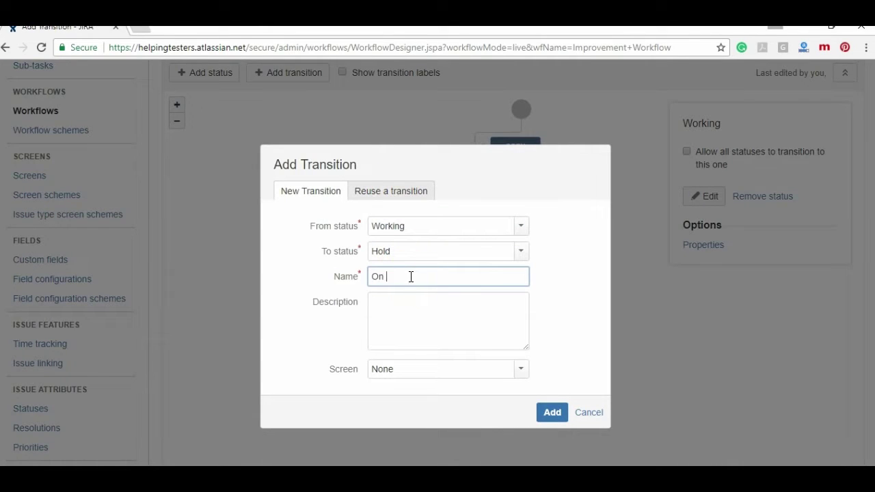
click(551, 412)
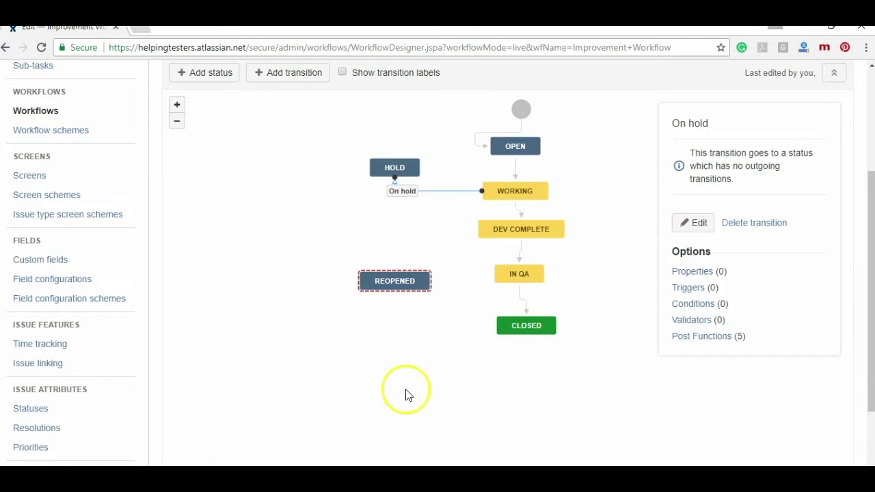
drag(395, 178, 451, 303)
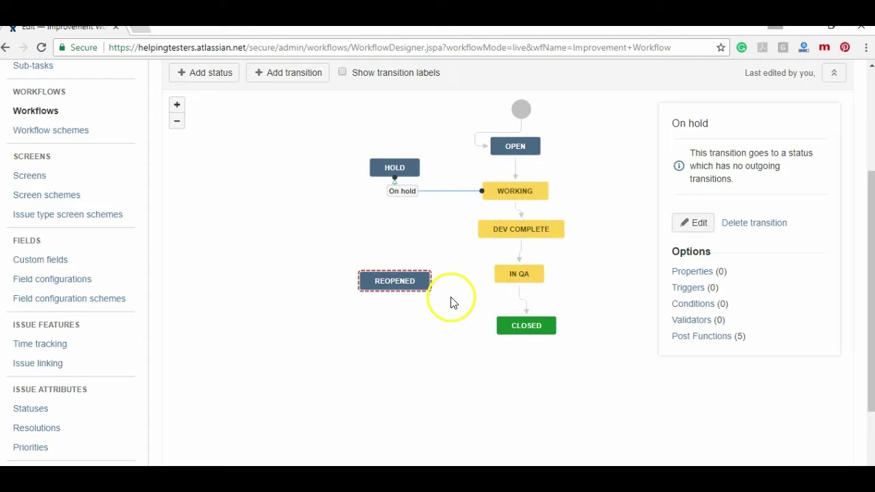
mouse_move(385, 171)
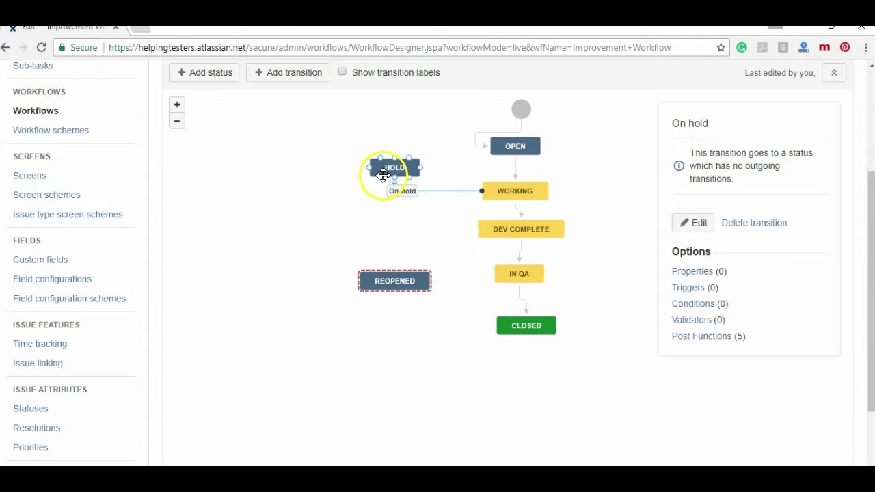
Step: Add a transition named Closed from the Hold status to the Closed status
drag(382, 177, 494, 322)
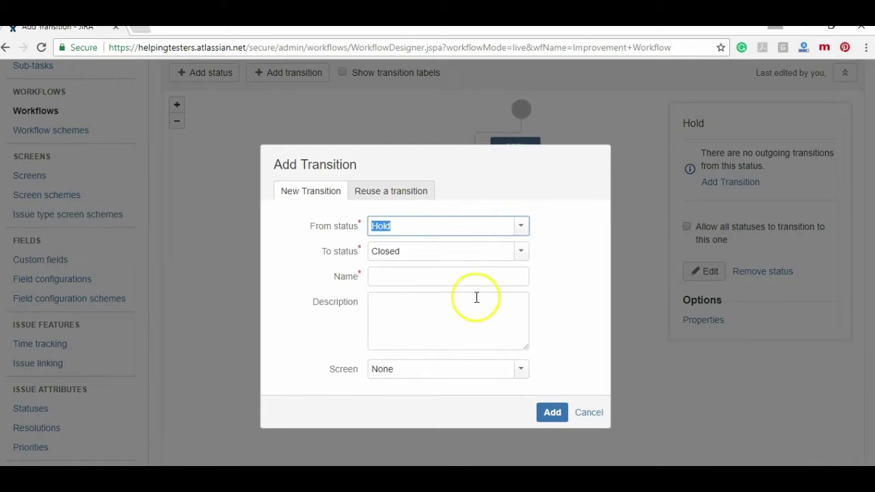
click(469, 286)
text(Clos)
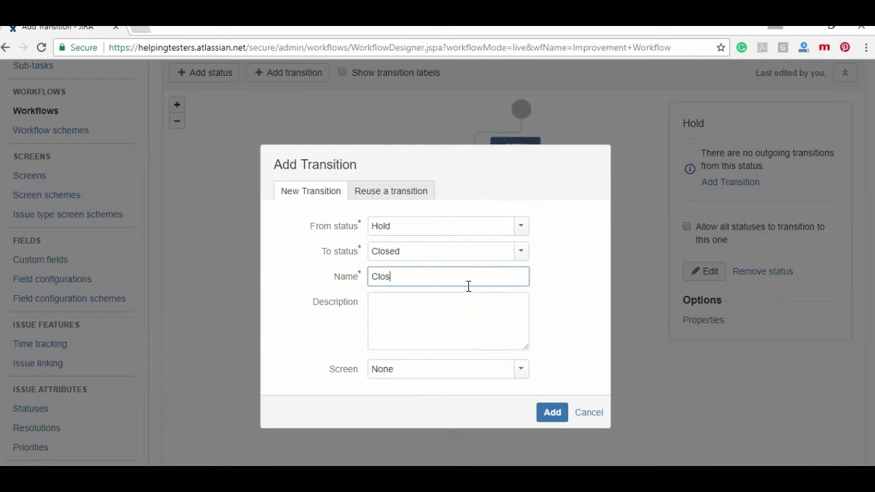
text(ed)
key(Return)
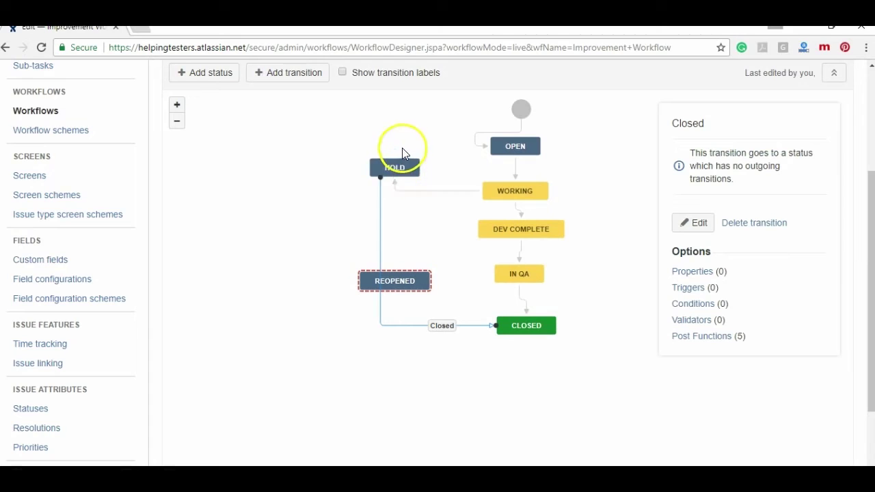
Step: Add a transition named working from the Hold status back to the Working status
drag(394, 156, 496, 181)
click(393, 278)
text(work)
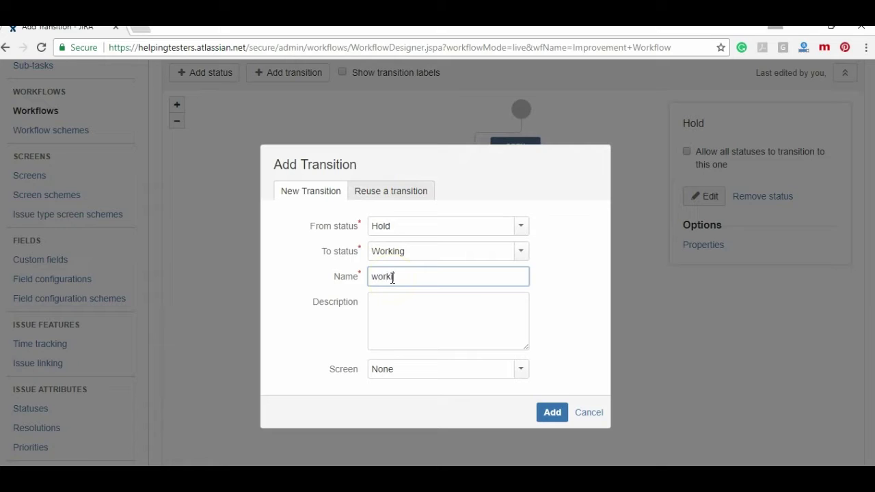
text(ing)
key(Return)
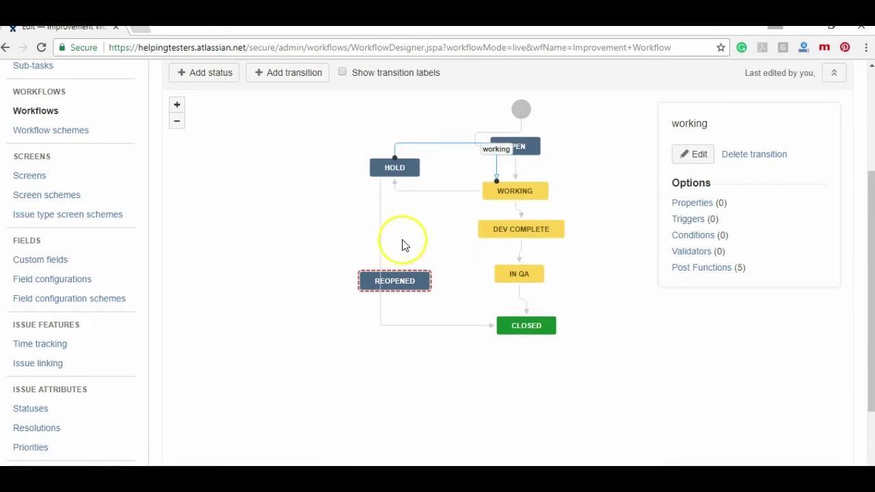
Step: Move the Reopened status clear of the Hold-to-Closed line and add a transition named Reopend from In QA to Reopened
click(391, 282)
drag(371, 280, 321, 286)
mouse_move(493, 275)
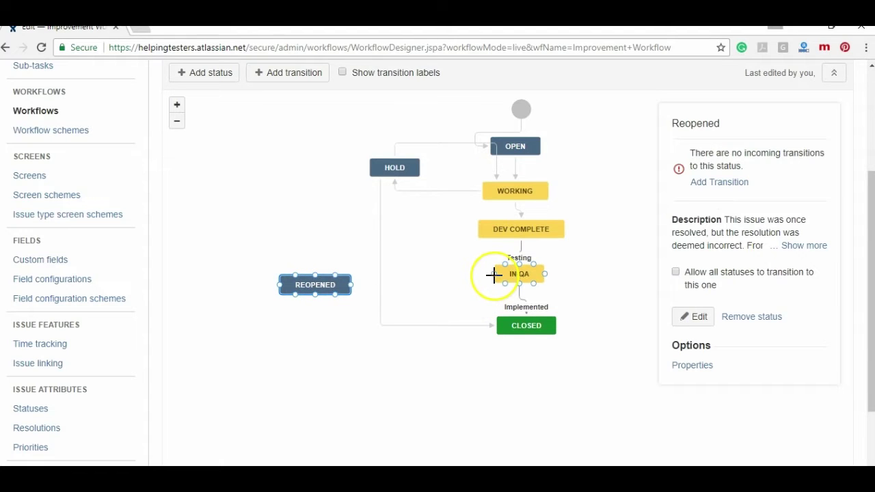
drag(494, 275, 361, 290)
click(453, 279)
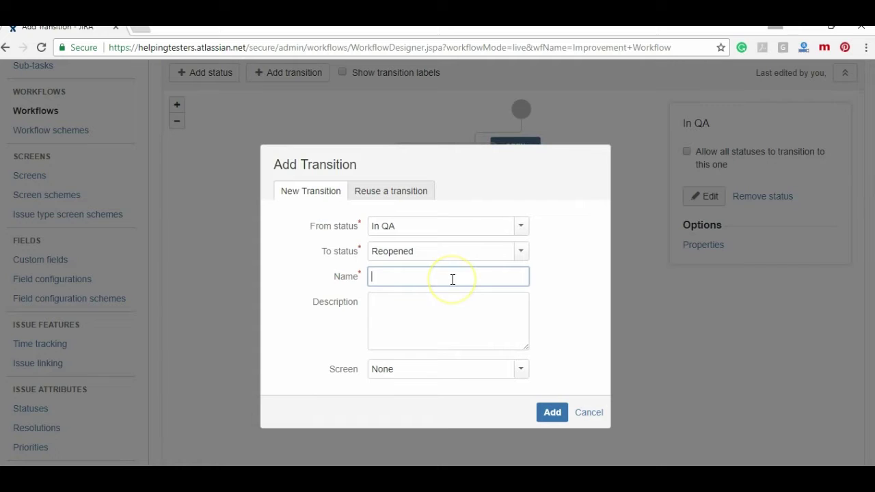
key(Return)
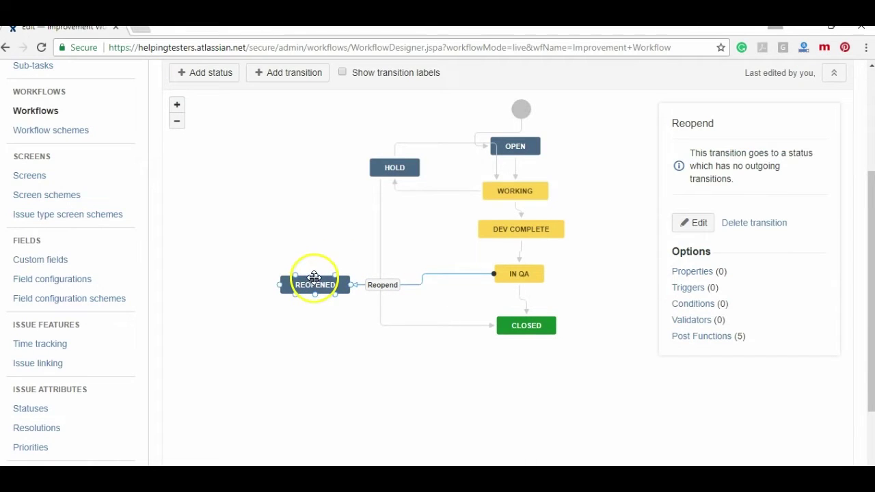
Step: Add a transition named again reopen from the Reopened status to the Open status
drag(315, 276, 503, 140)
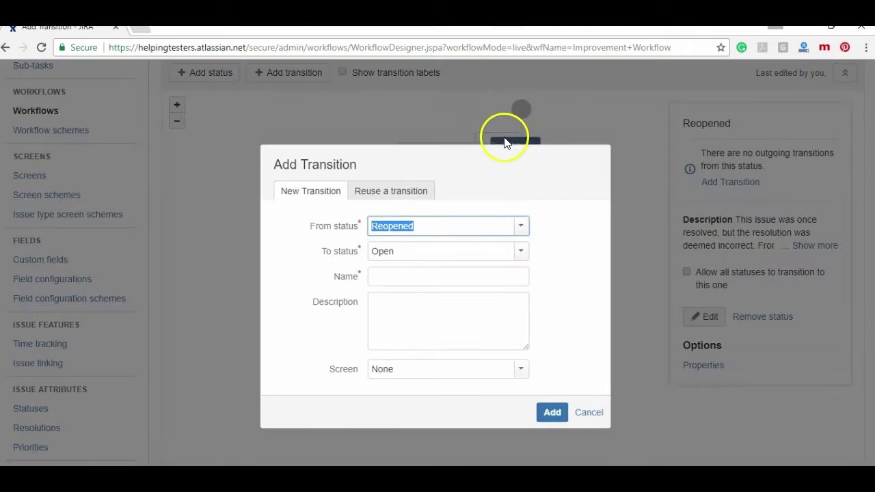
click(409, 281)
text(again reopen)
key(Return)
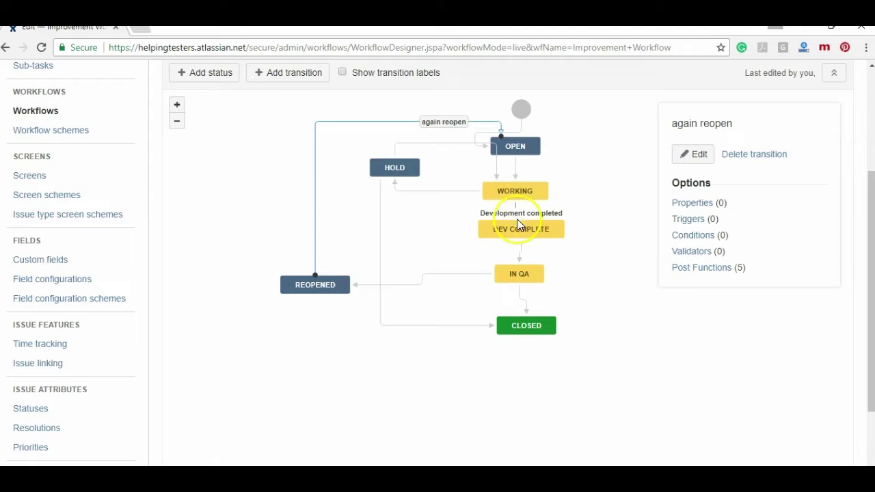
click(499, 198)
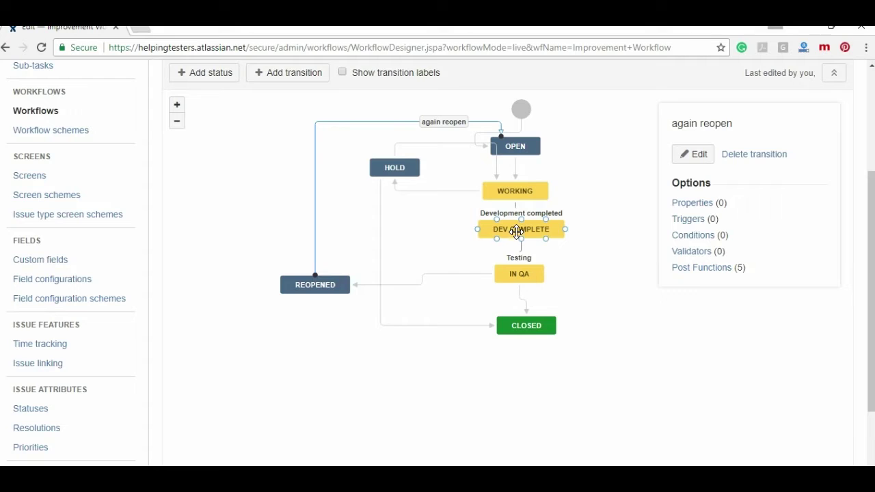
click(516, 263)
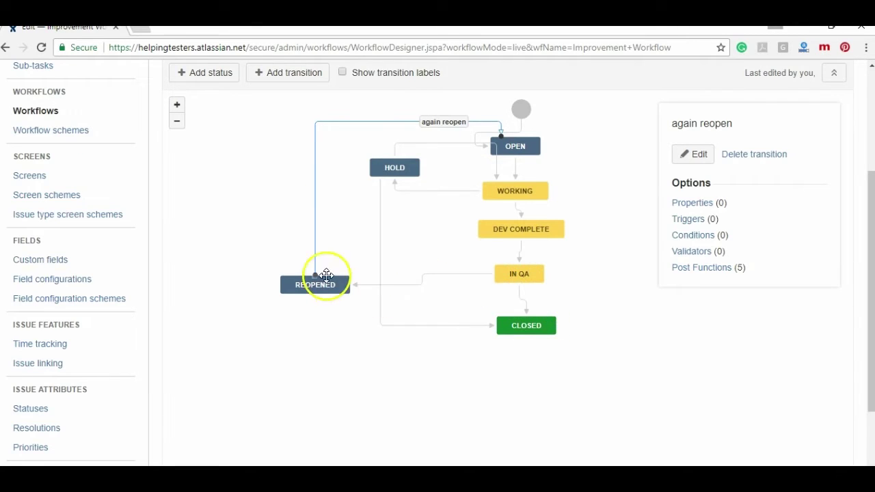
click(596, 217)
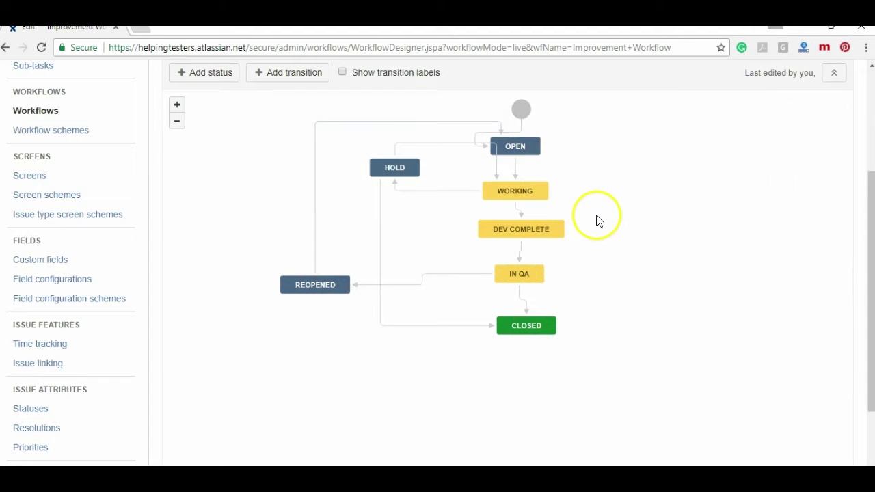
Step: Return to the list of workflows and locate Improvement Workflow among the inactive ones
click(870, 168)
drag(870, 171, 854, 195)
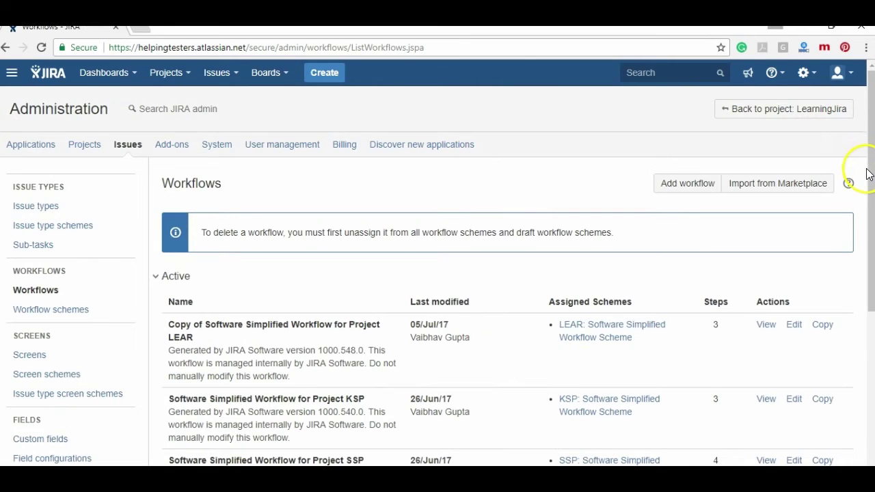
drag(869, 179, 868, 312)
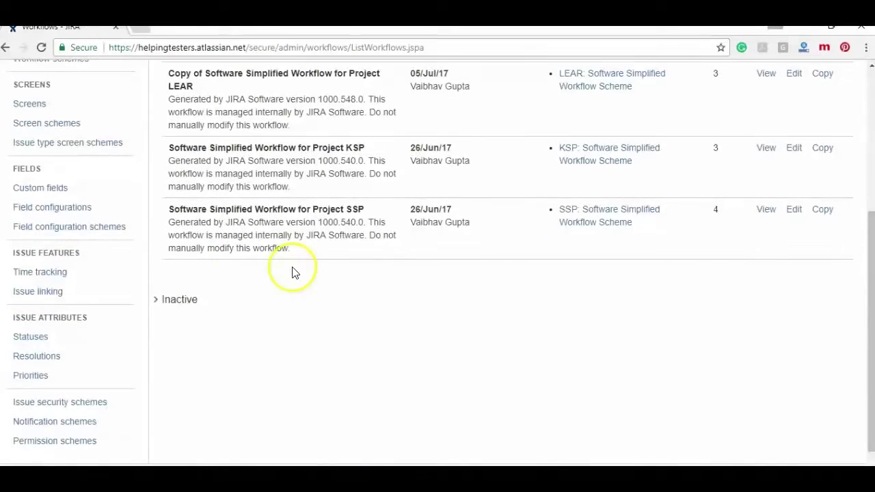
click(156, 300)
drag(871, 205, 872, 312)
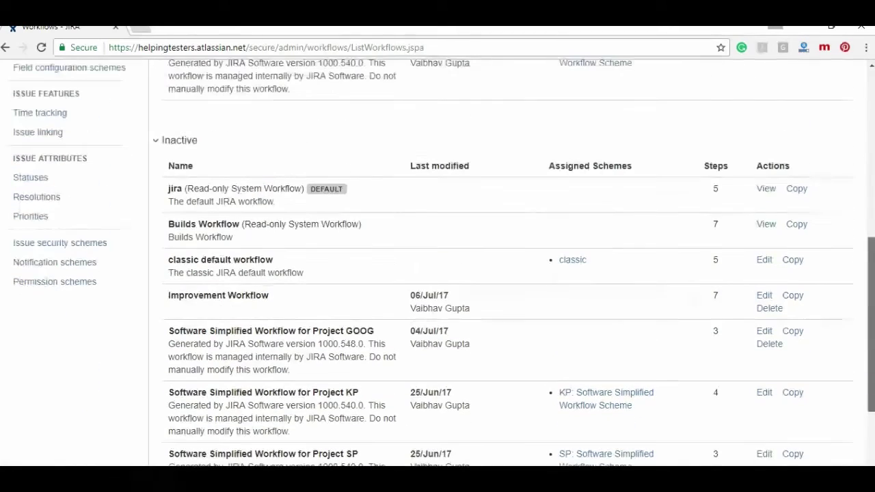
triple_click(218, 297)
Step: Go to the workflow schemes and open the LEAR: Software Simplified Workflow Scheme of the LearningJira project for editing
drag(870, 297, 849, 160)
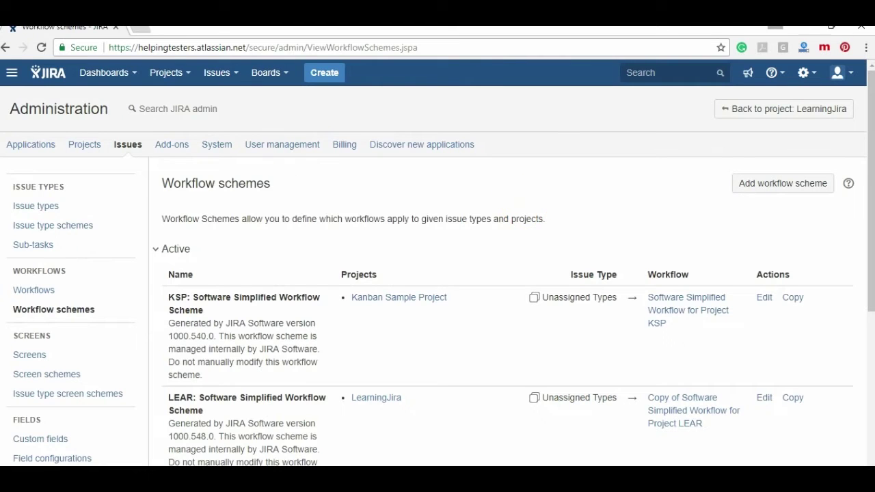
drag(871, 188, 869, 301)
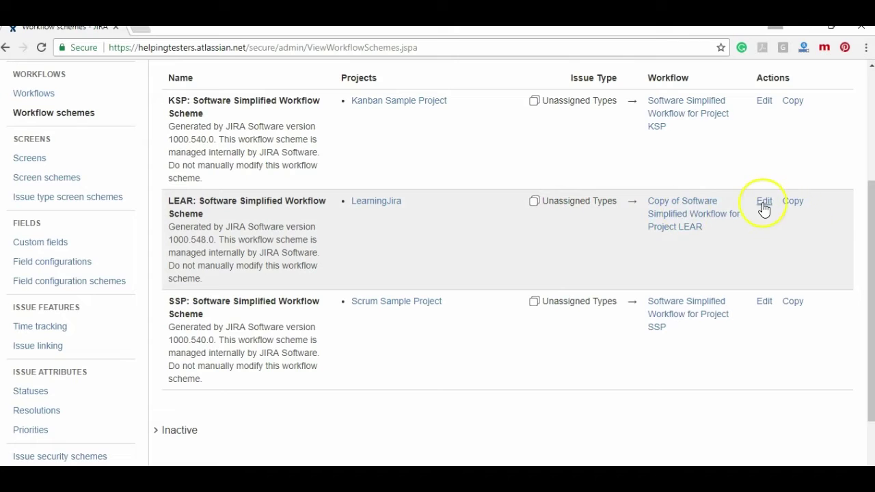
drag(869, 225, 858, 172)
scroll(858, 172, down, 1)
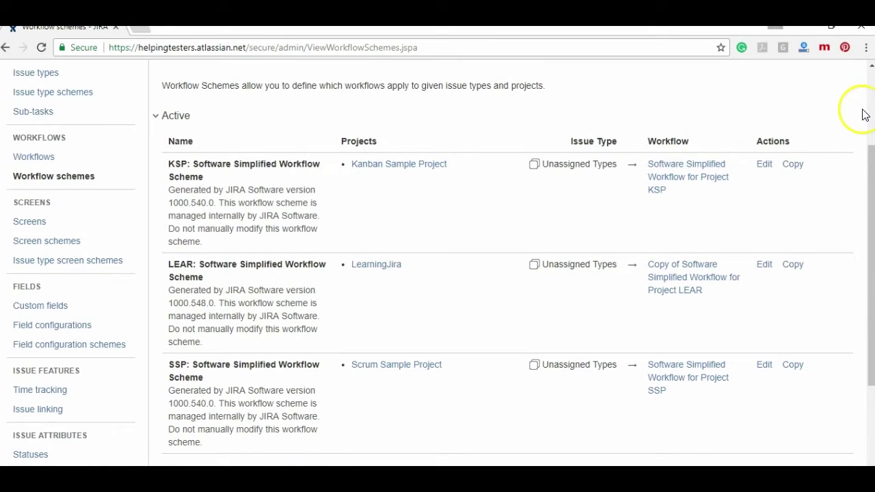
scroll(868, 124, up, 3)
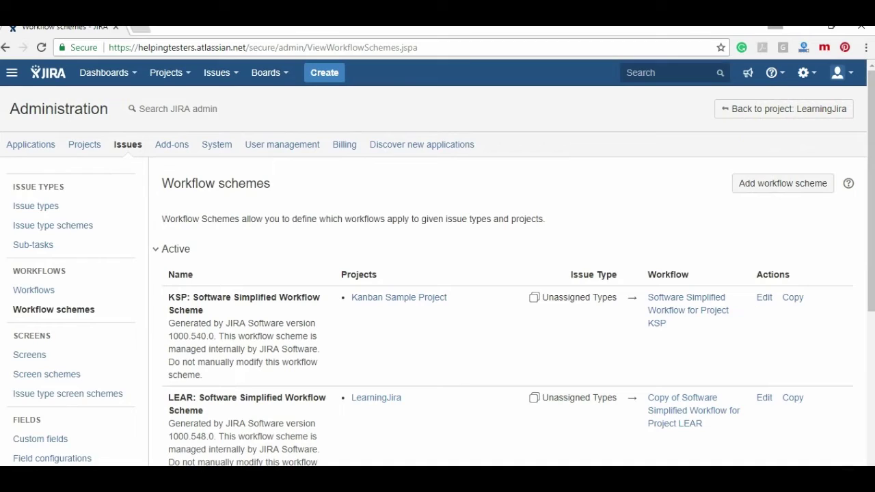
drag(869, 283, 868, 347)
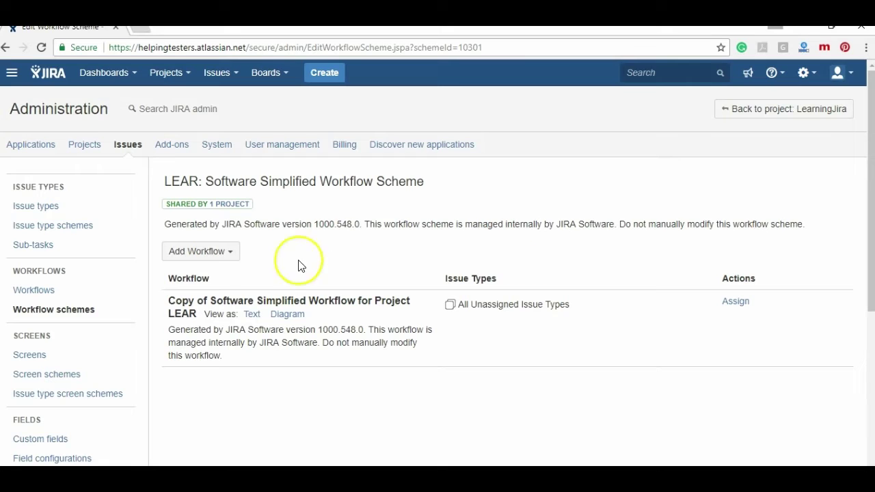
Step: Add the existing Improvement Workflow to the LEAR scheme for the Improvement issue type and start publishing the scheme
click(230, 253)
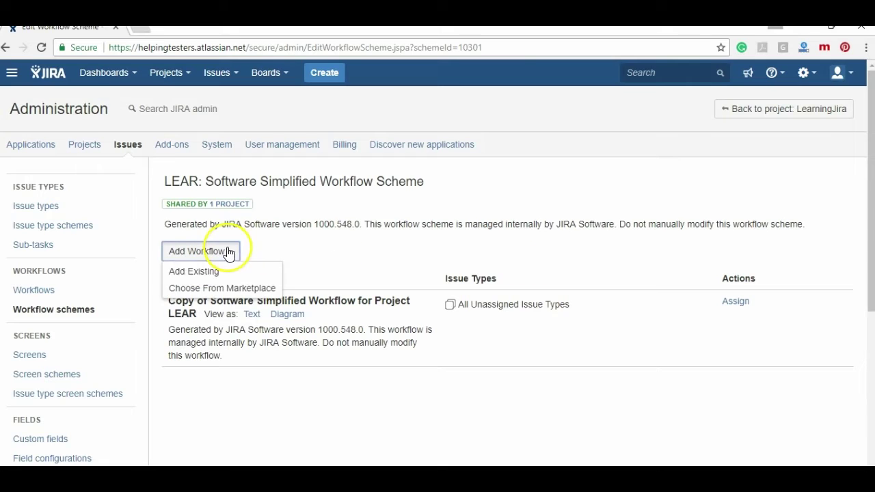
click(192, 272)
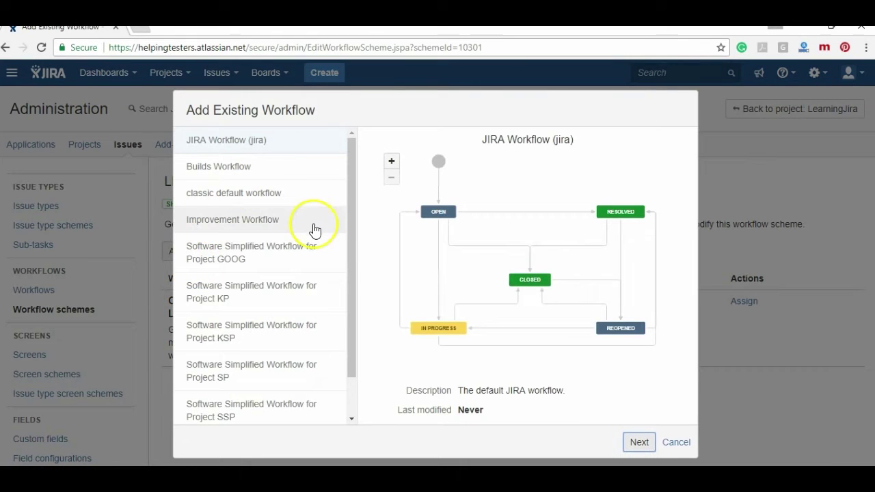
click(264, 224)
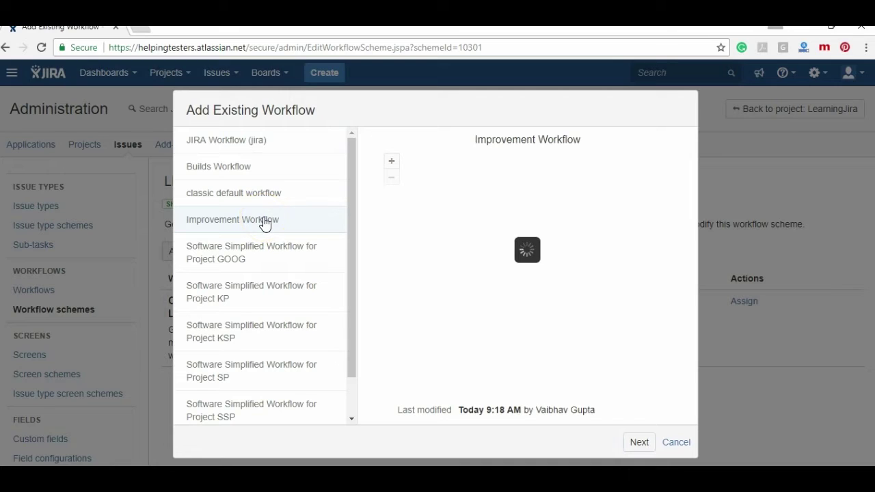
click(639, 443)
click(280, 296)
click(552, 410)
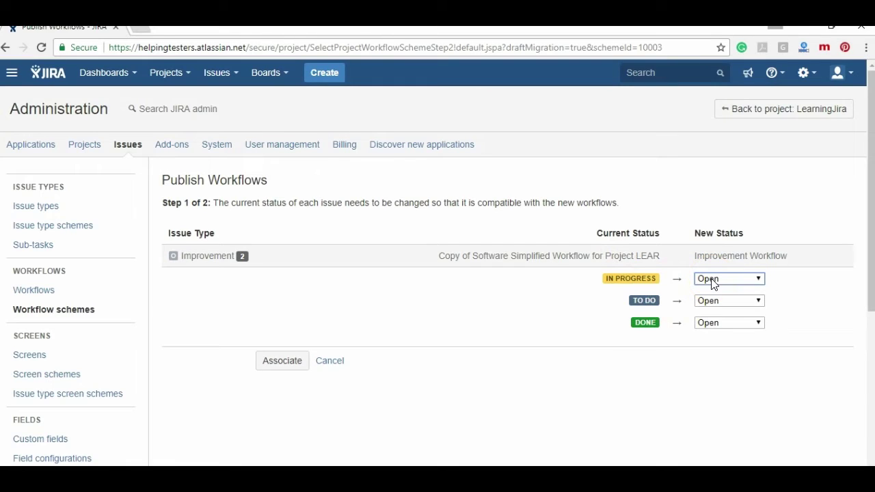
Step: Map the current In Progress status to Working and the Done status to Closed for the Improvement issues
double_click(630, 279)
click(736, 280)
click(728, 301)
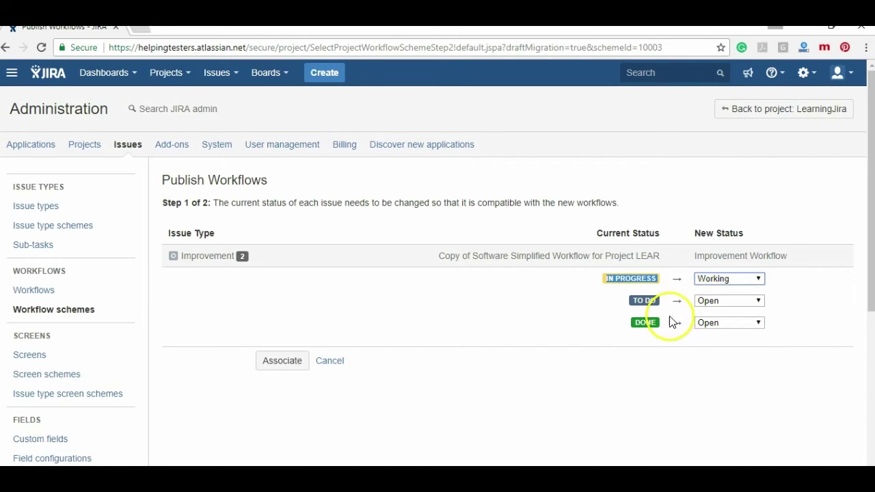
click(711, 322)
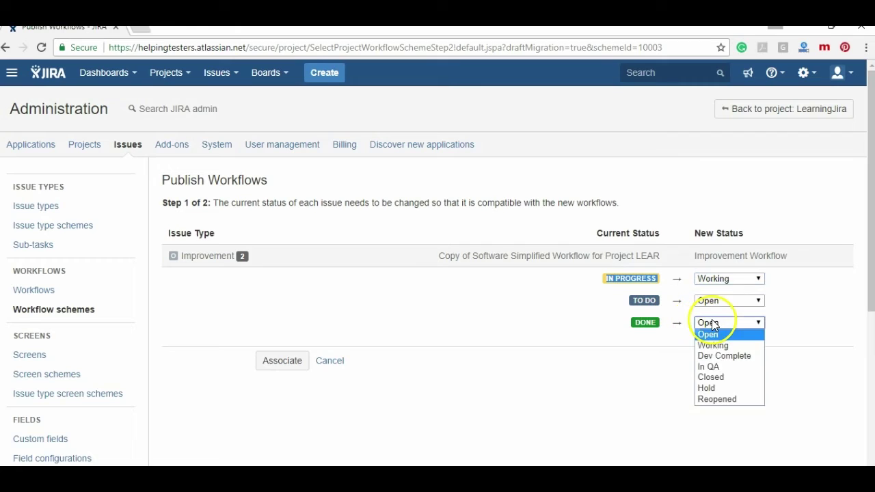
click(713, 377)
click(617, 378)
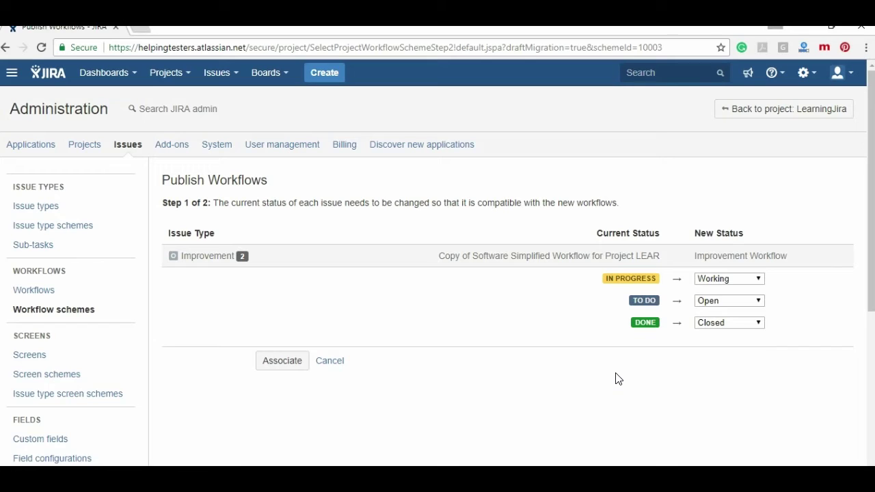
Step: Associate the Improvement issues with the new workflow statuses and acknowledge the workflow migration
drag(619, 379, 623, 319)
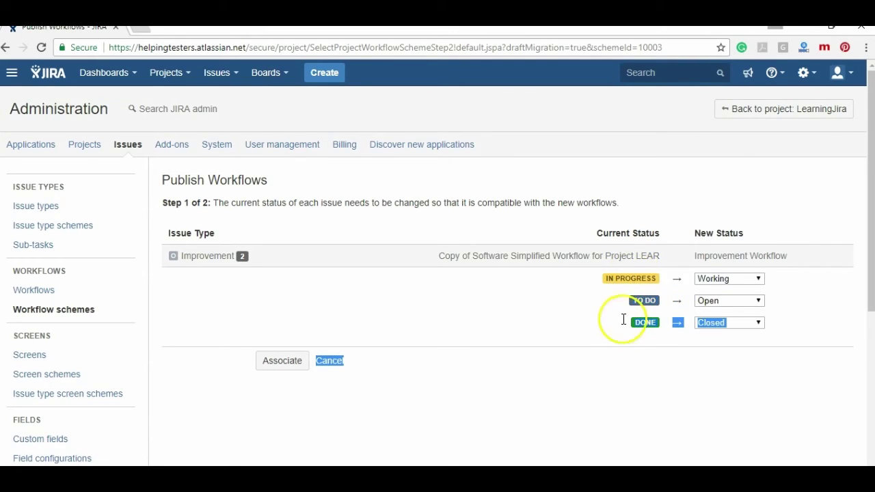
click(630, 332)
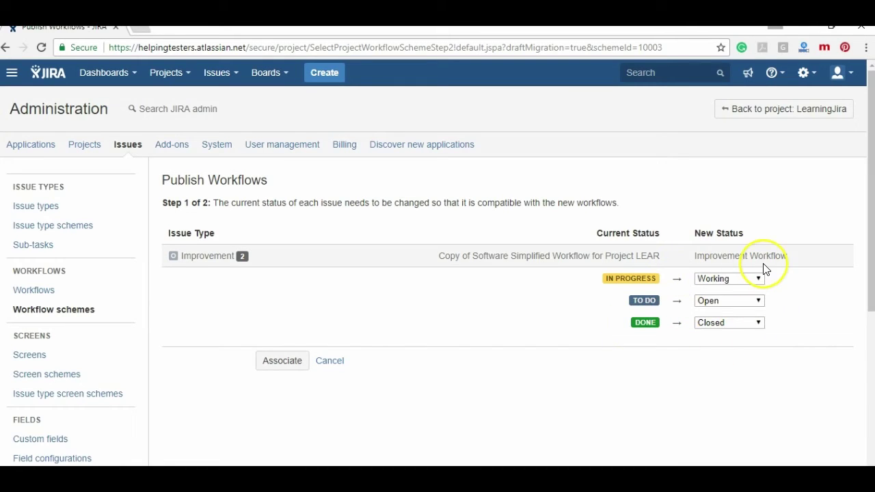
click(279, 365)
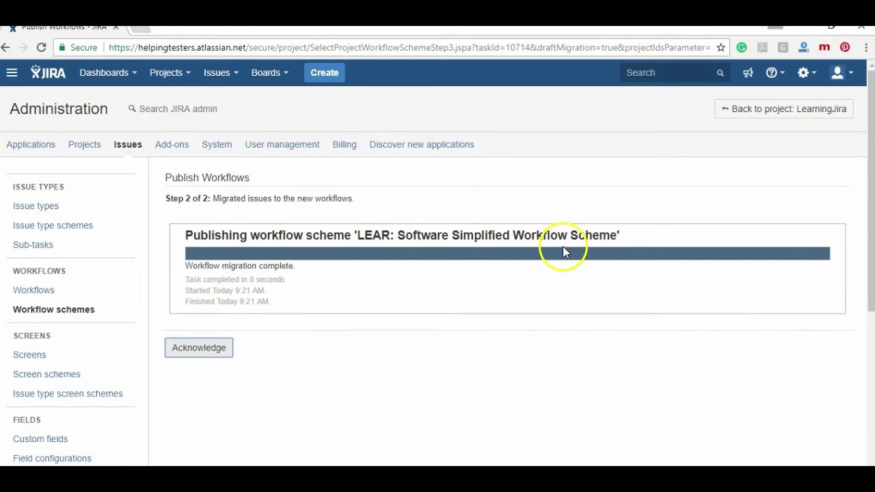
click(218, 355)
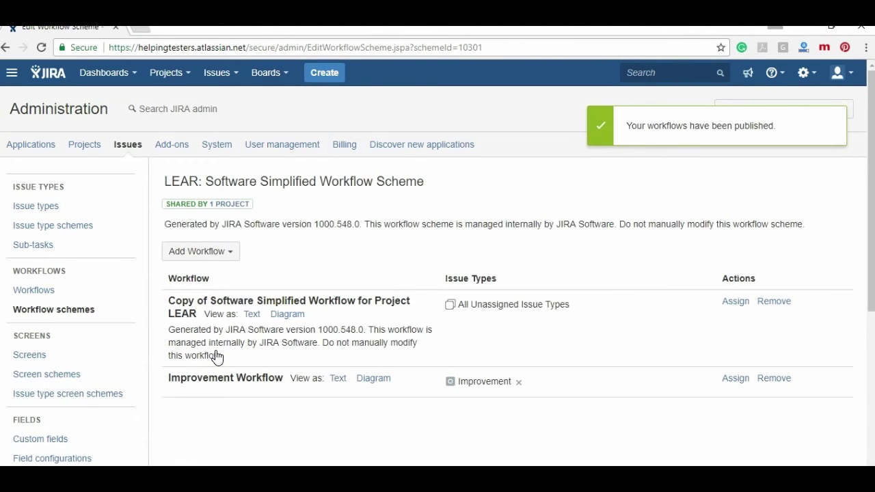
Step: Return to the workflow schemes list and check which workflows the LEAR scheme assigns to its issue types
click(29, 320)
click(334, 207)
scroll(488, 237, down, 3)
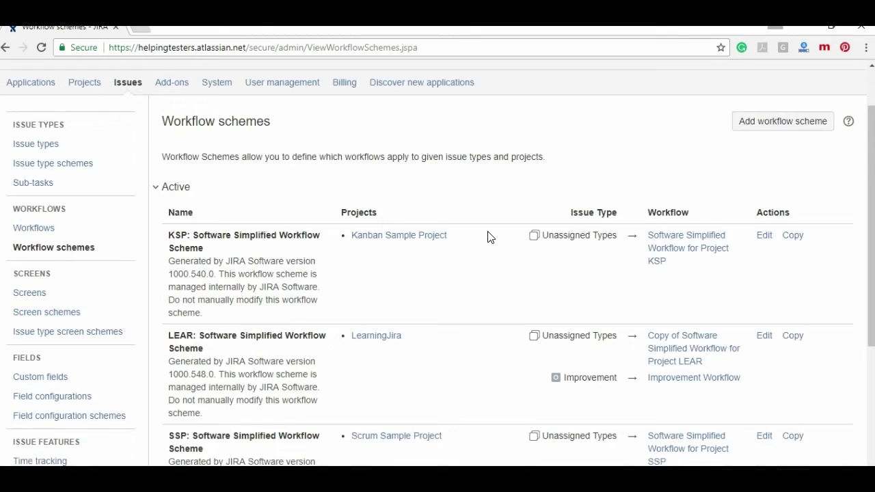
scroll(488, 237, up, 2)
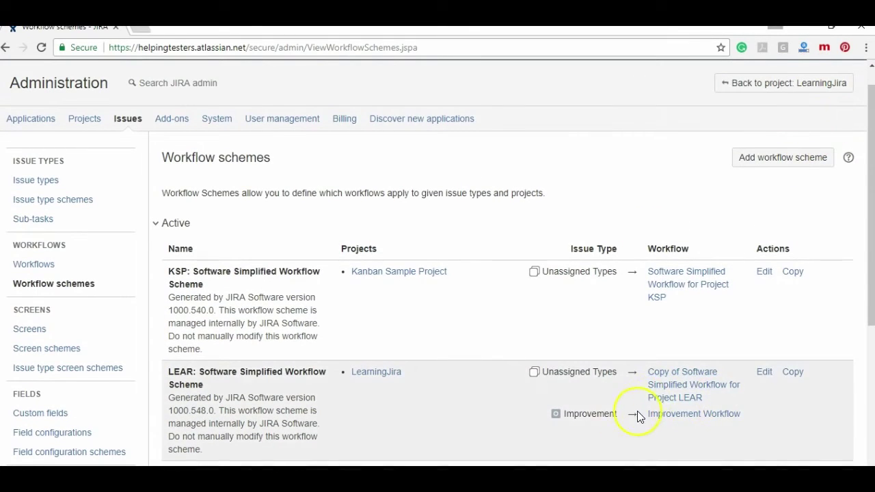
Step: Add a new workflow scheme named "Customized workflow"
click(743, 163)
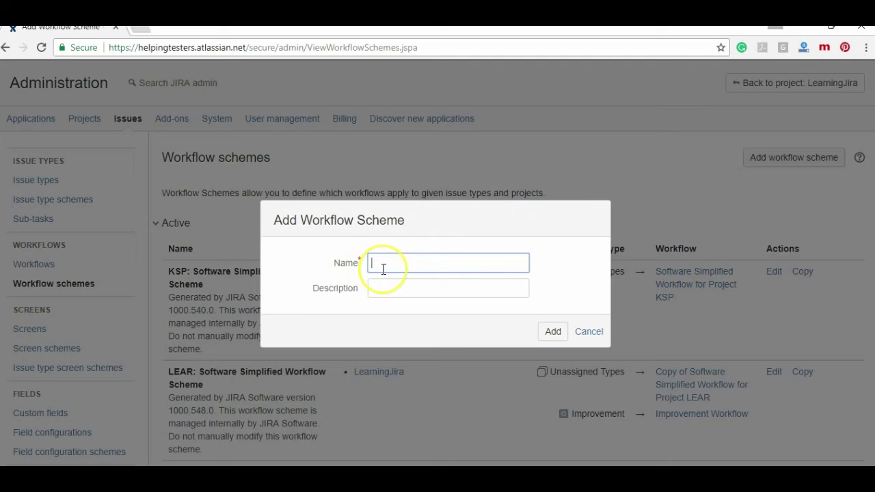
text(Customized workflow)
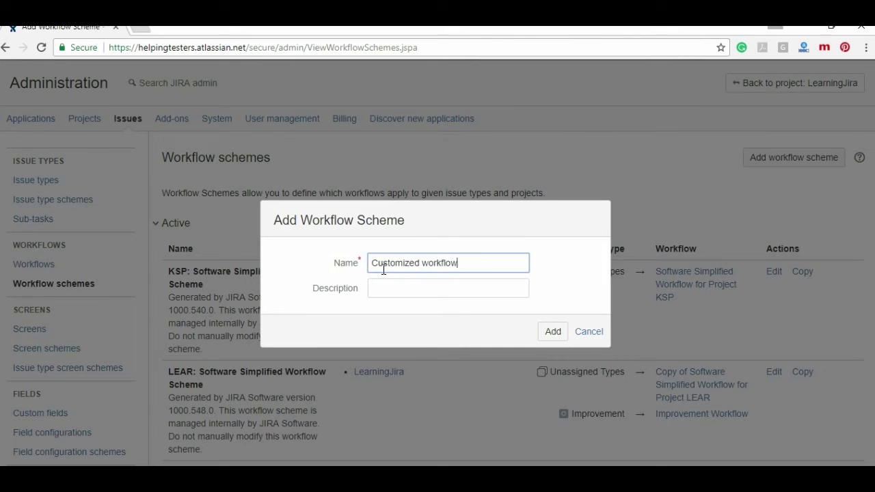
click(553, 331)
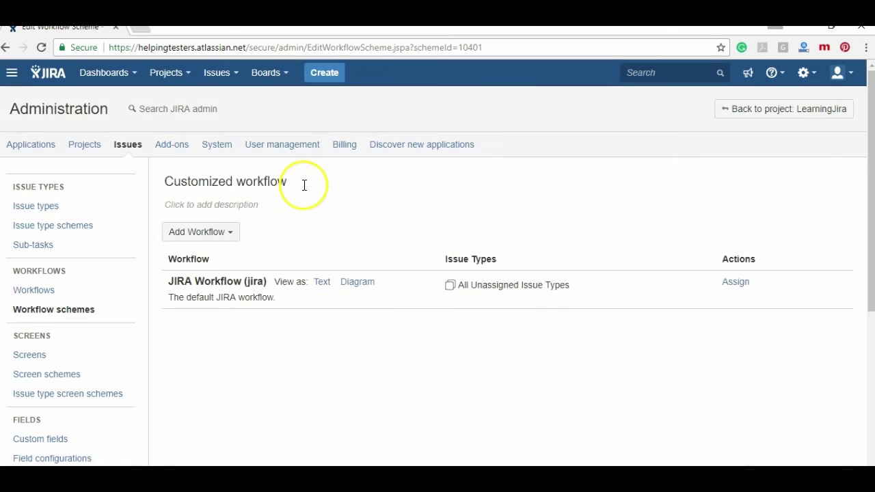
Step: Examine the default JIRA workflow's diagram and the issue types that can be assigned to it in the Customized workflow scheme
click(357, 285)
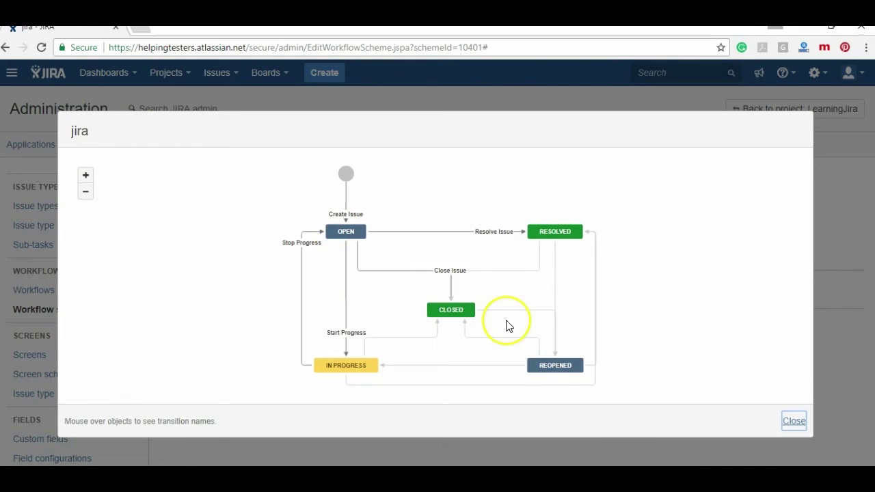
click(786, 420)
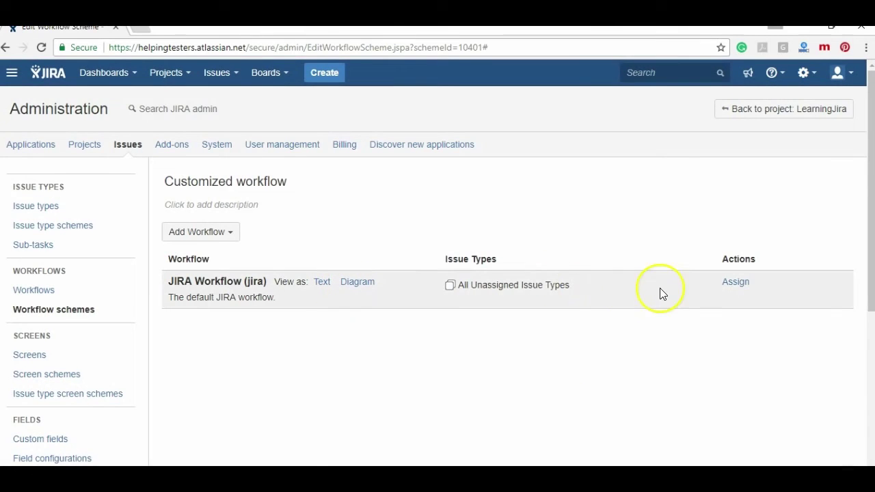
click(732, 283)
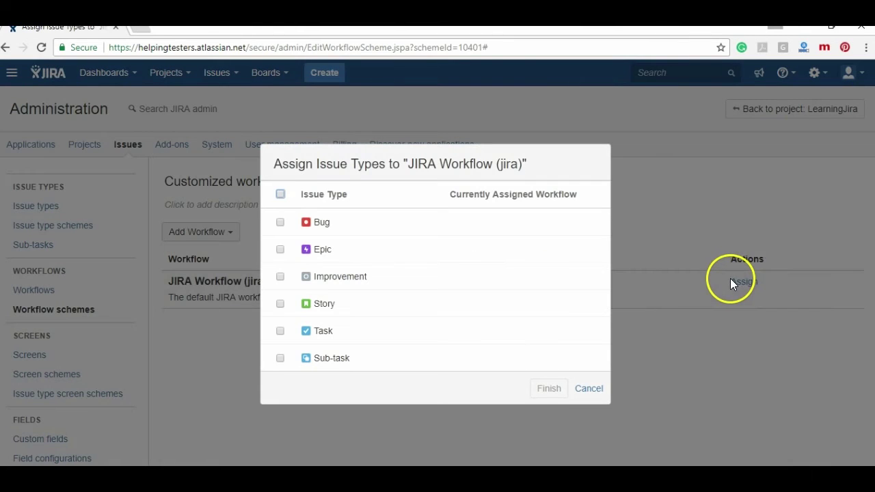
click(583, 389)
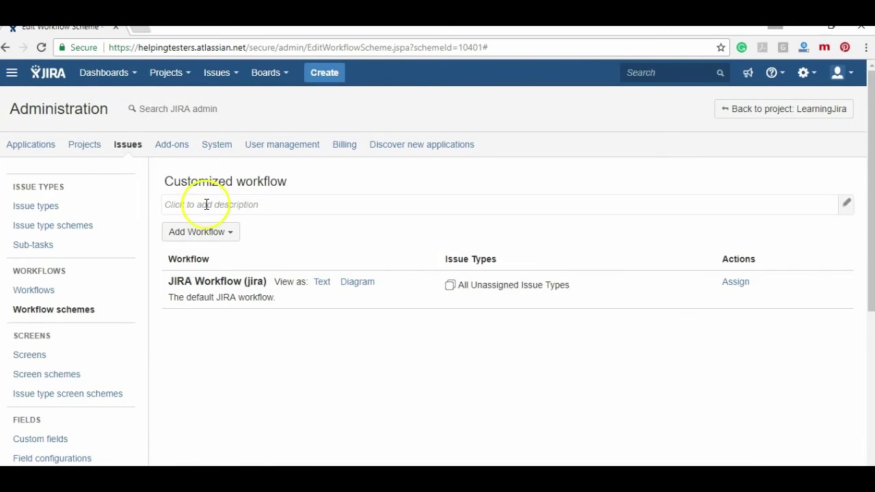
Step: Add the existing Copy of Software Simplified Workflow for Project LEAR to the scheme for All Unassigned Issue Types
click(216, 236)
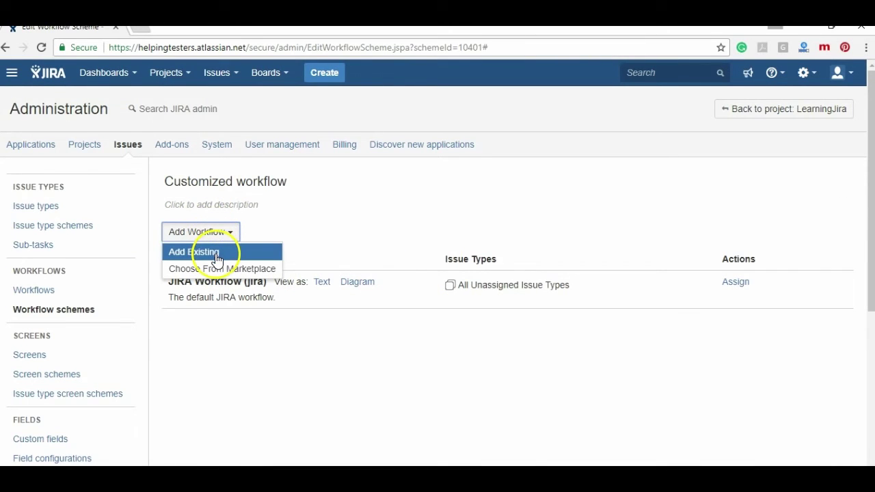
click(216, 256)
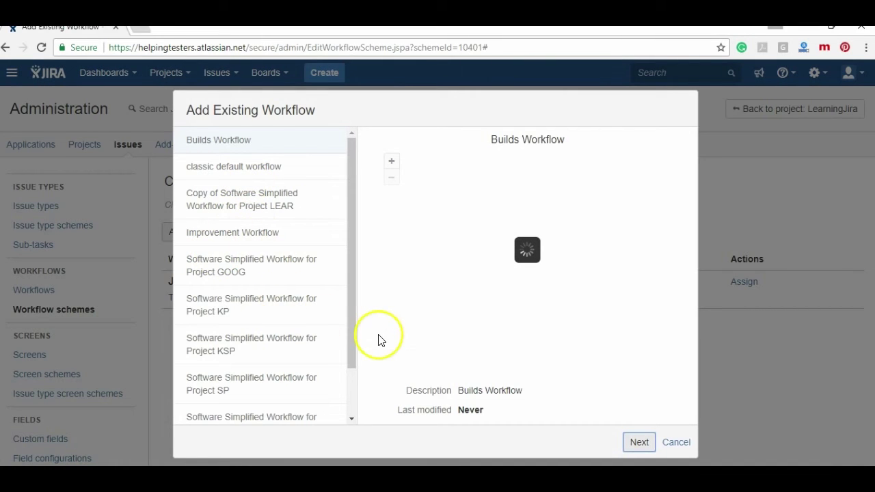
click(235, 210)
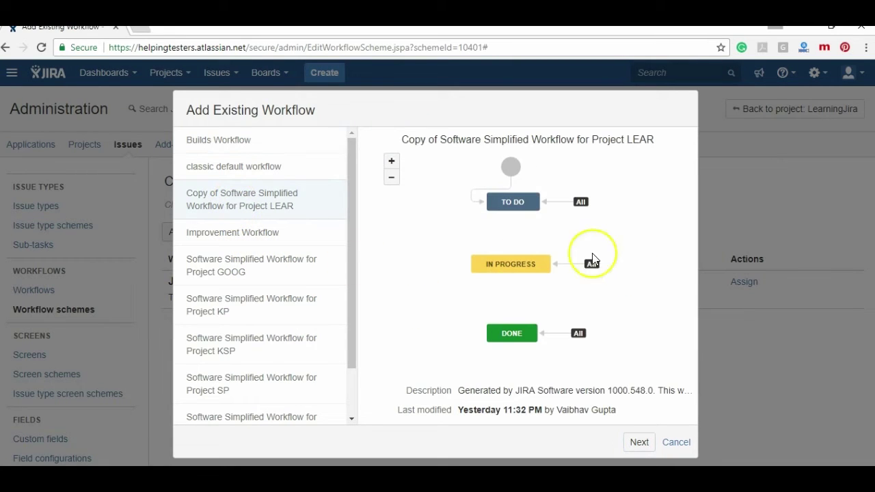
click(640, 442)
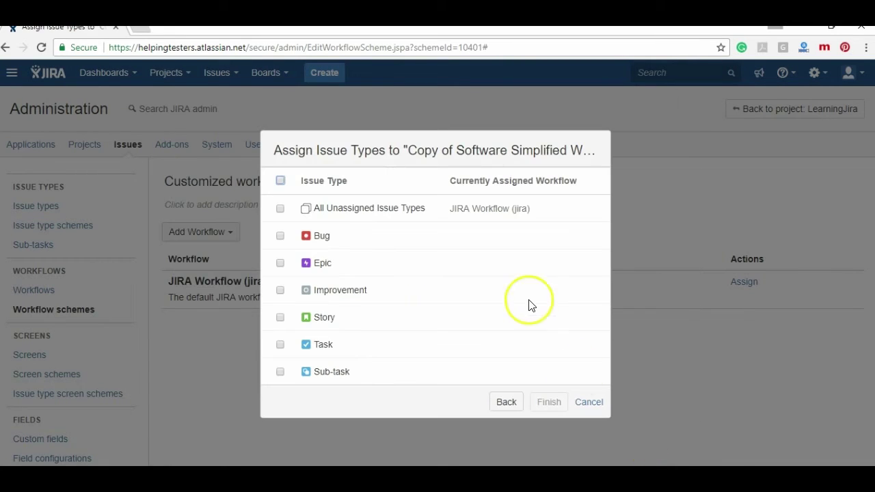
click(280, 209)
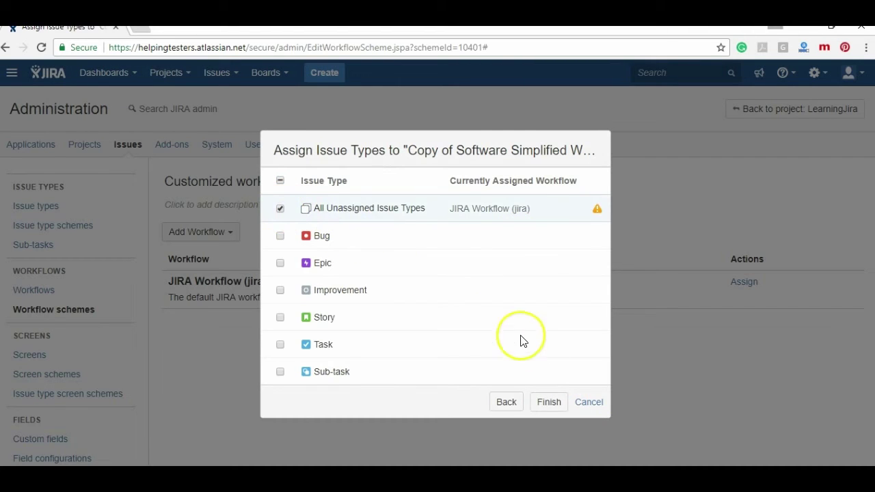
click(551, 401)
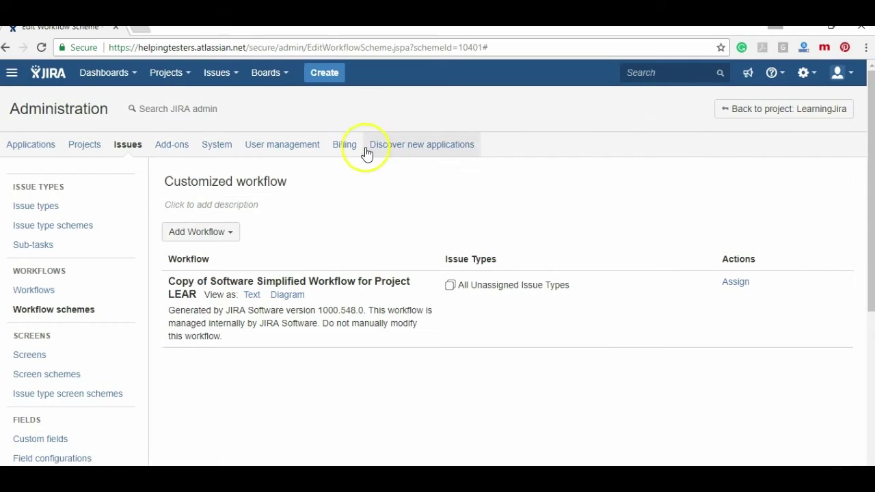
Step: Add the existing Improvement Workflow to the Customized workflow scheme and assign it to the Improvement issue type
click(217, 231)
click(213, 252)
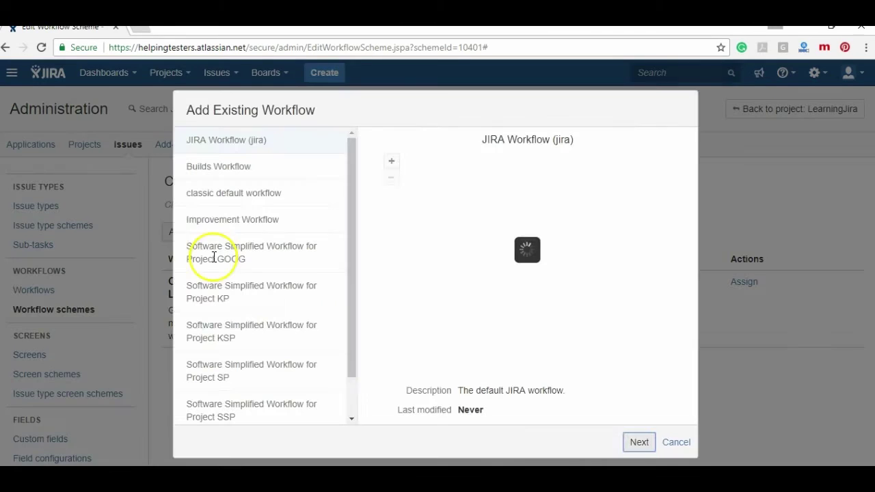
click(244, 231)
click(639, 442)
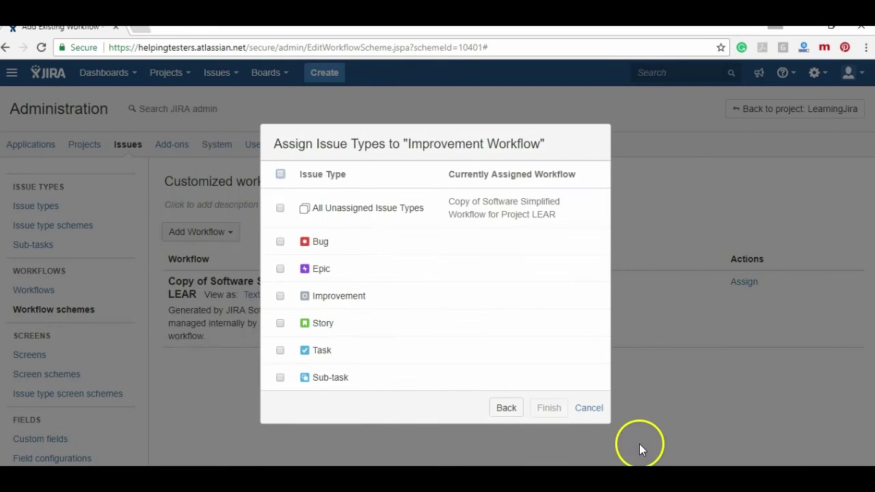
click(279, 296)
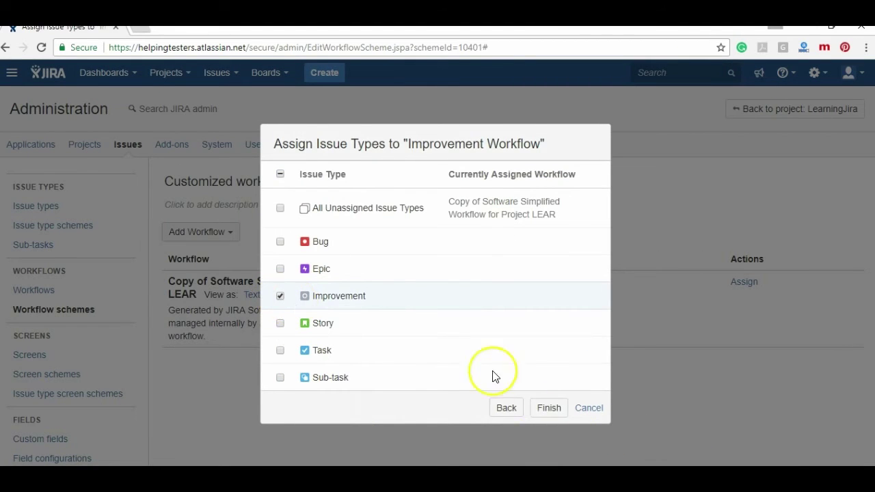
click(549, 408)
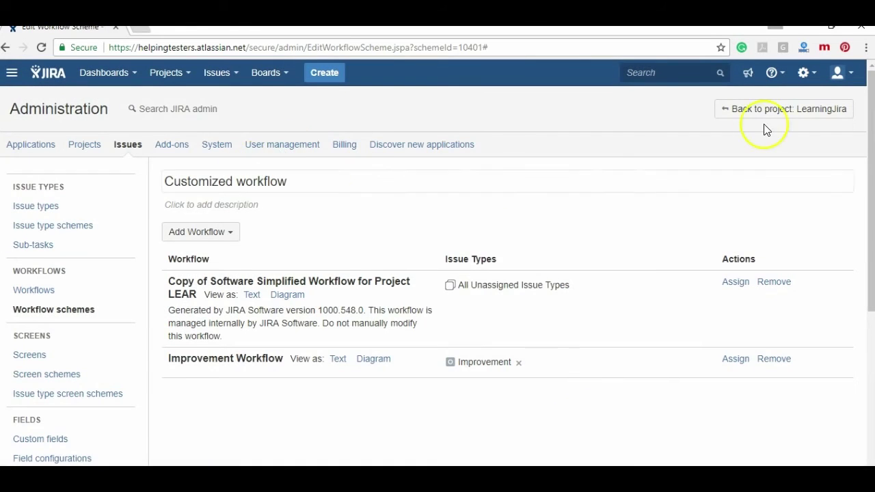
Step: Check the LearningJira project's workflow settings, and look up the Customized workflow scheme among the inactive workflow schemes
click(764, 115)
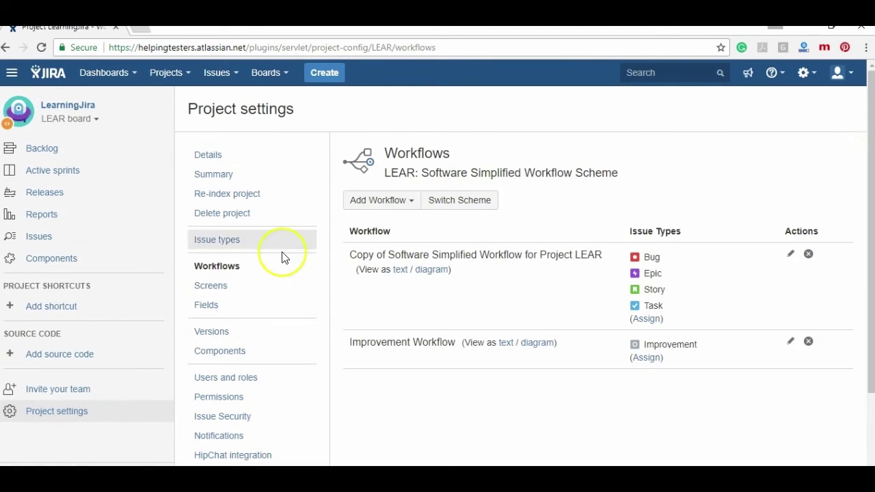
click(804, 72)
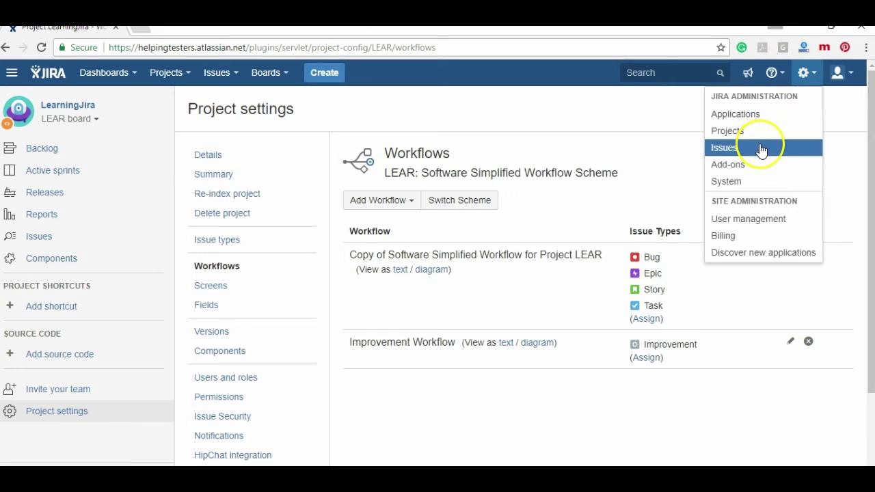
click(758, 147)
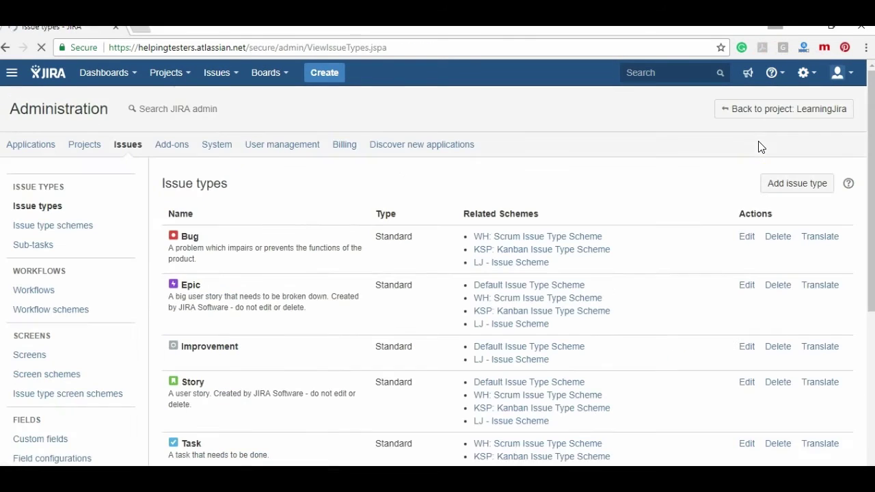
click(64, 315)
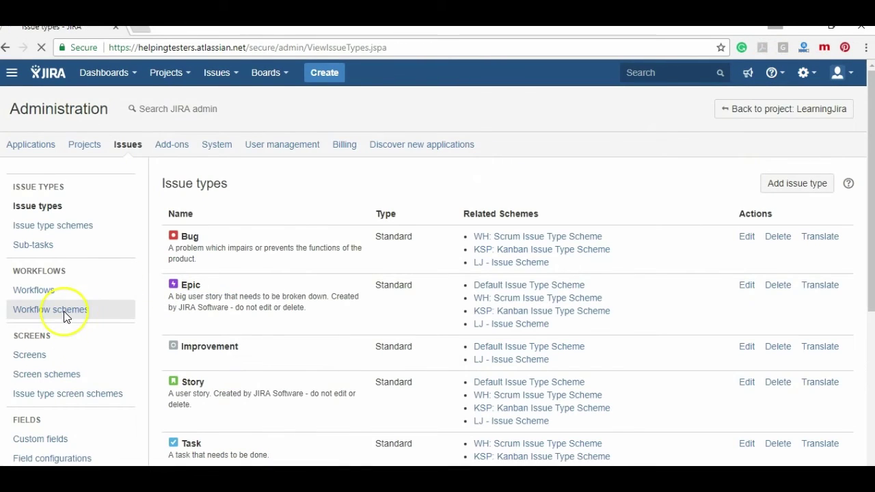
drag(873, 121, 869, 309)
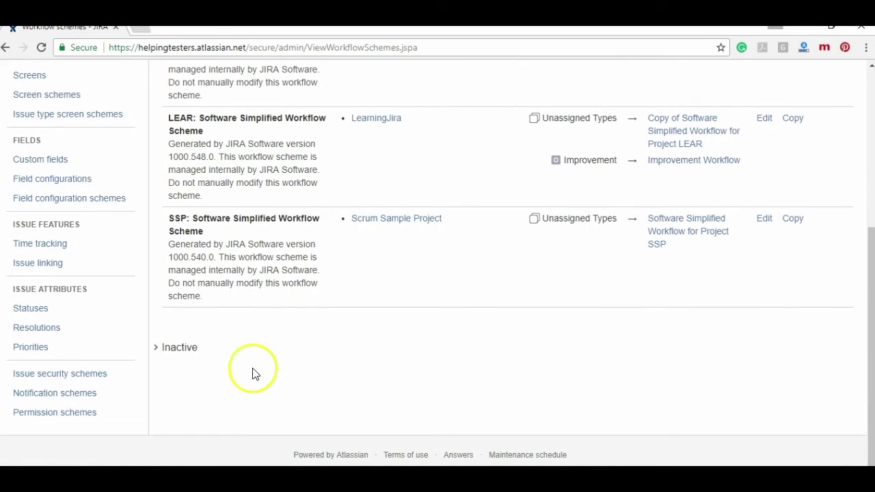
click(161, 349)
drag(863, 293, 864, 405)
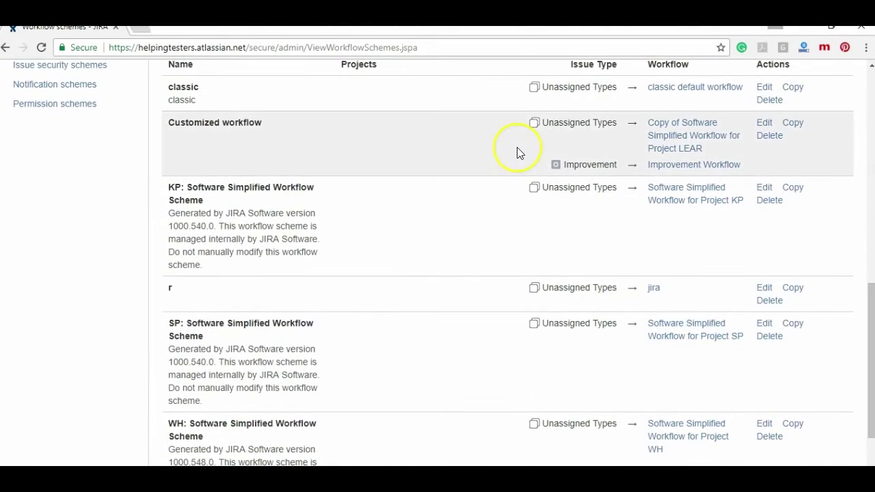
click(870, 196)
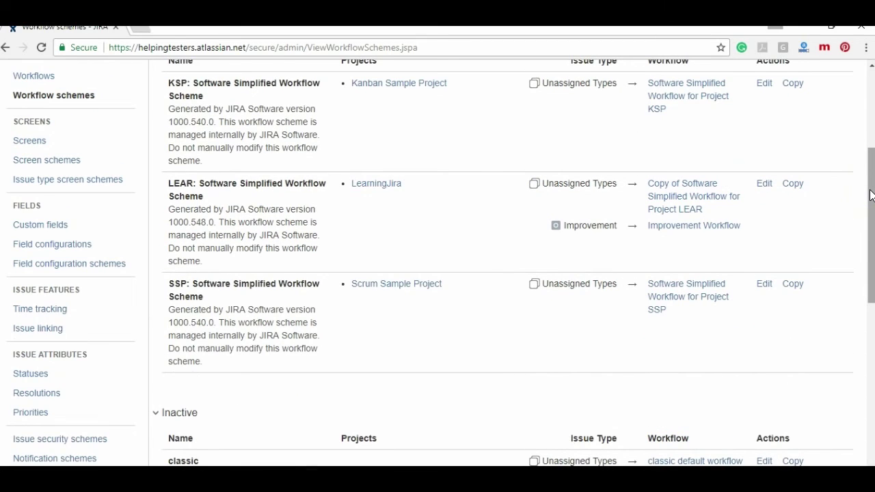
drag(870, 195, 866, 107)
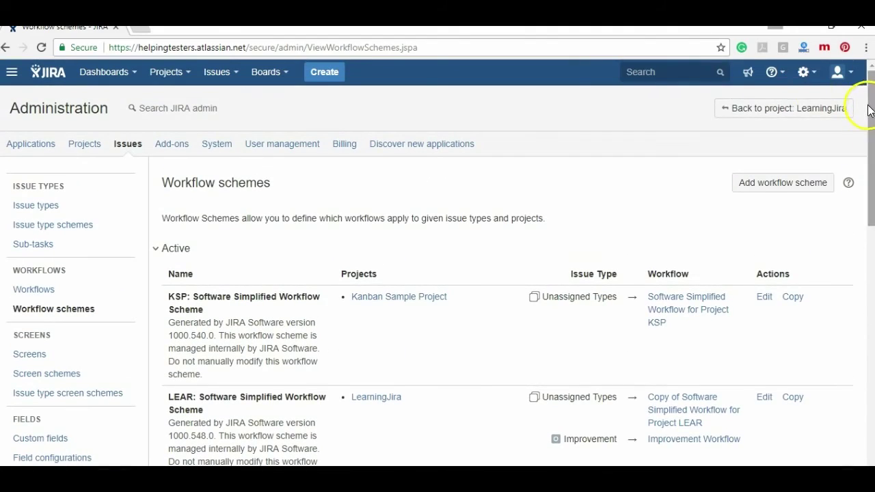
Step: Switch the LearningJira project's workflow scheme to Customized workflow and complete the association with automatic status migration
click(798, 80)
click(748, 132)
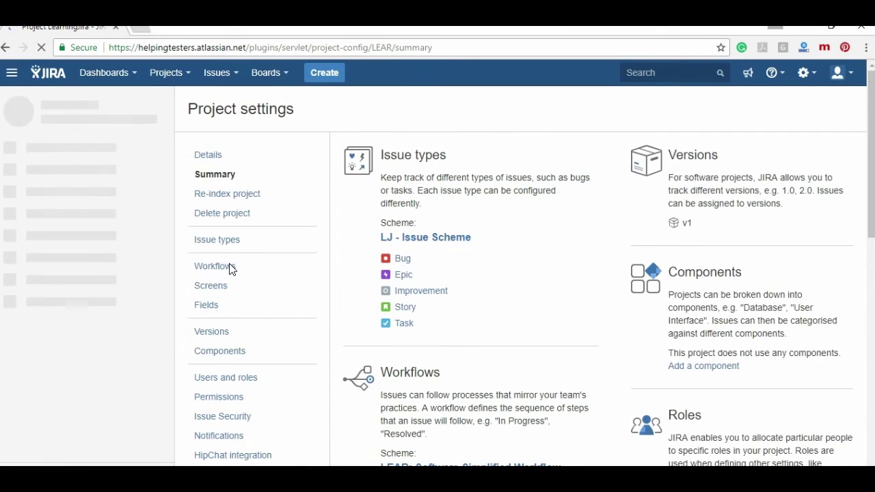
click(246, 271)
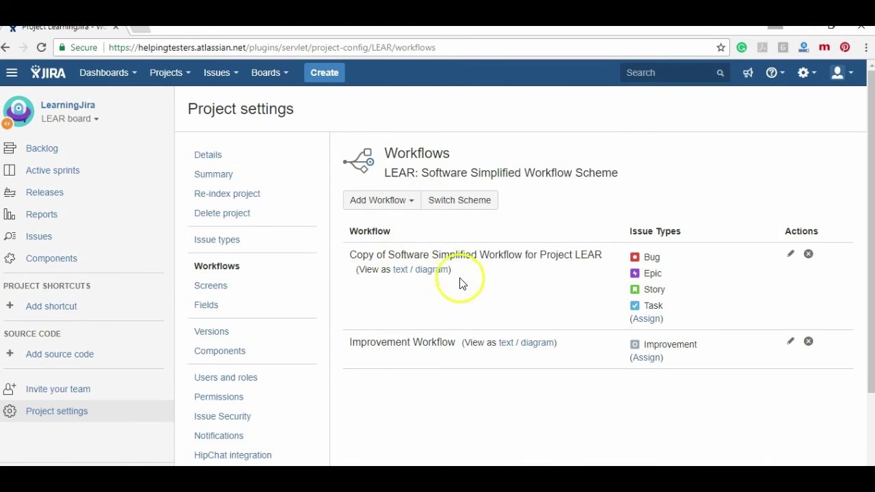
click(411, 203)
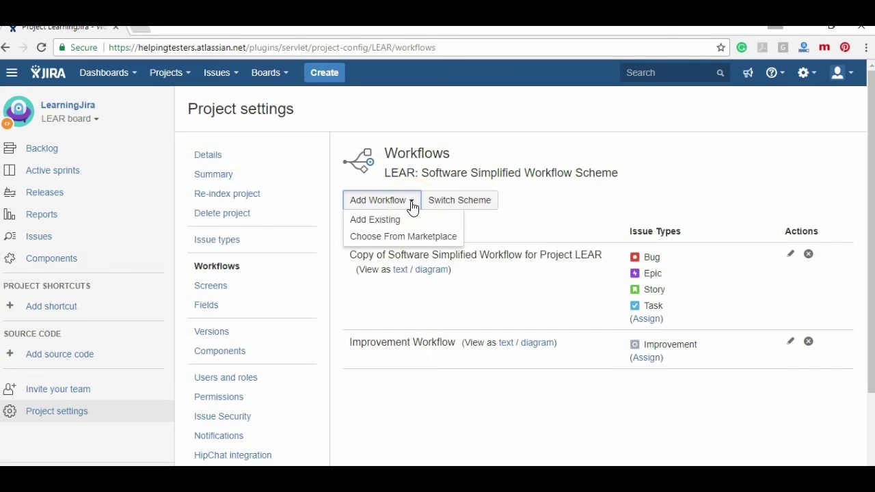
click(447, 207)
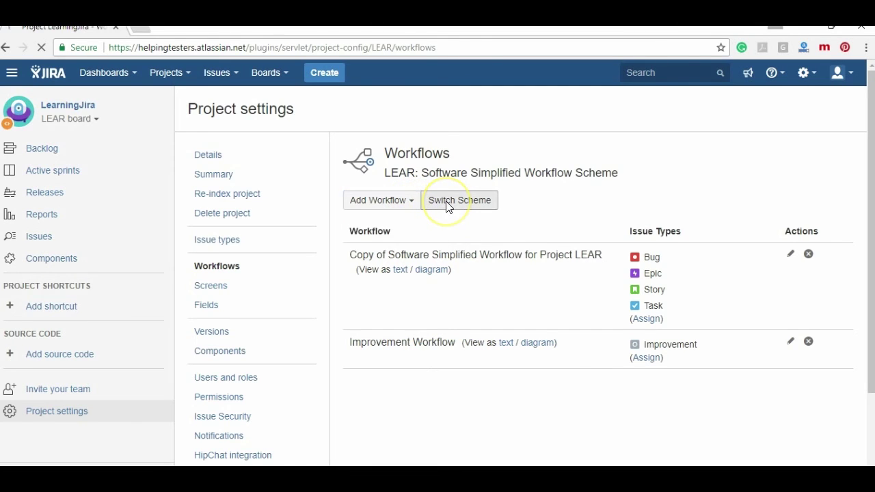
click(396, 238)
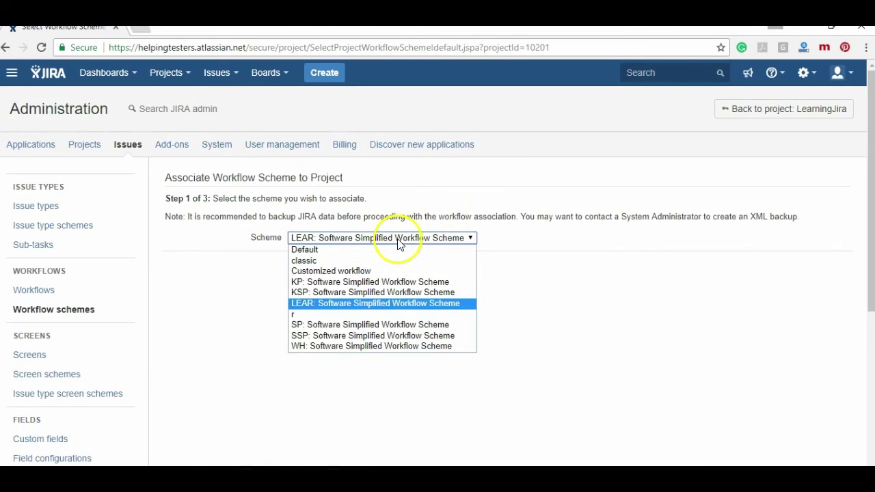
click(352, 272)
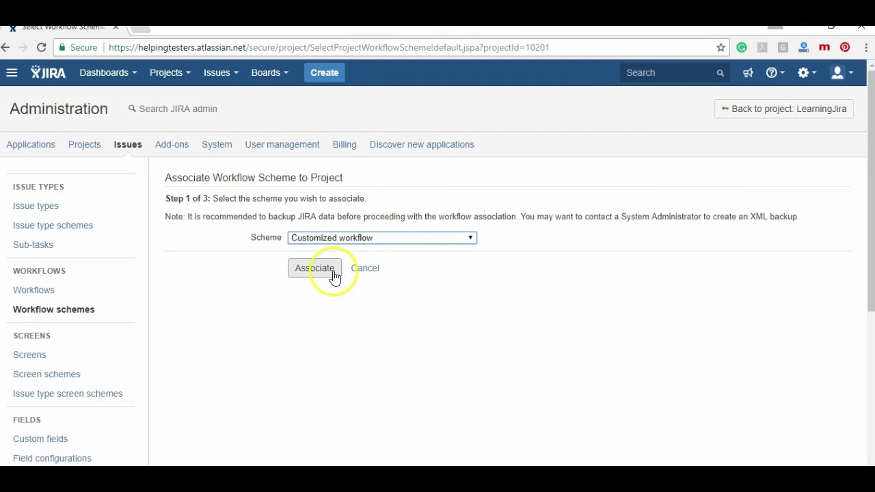
click(331, 273)
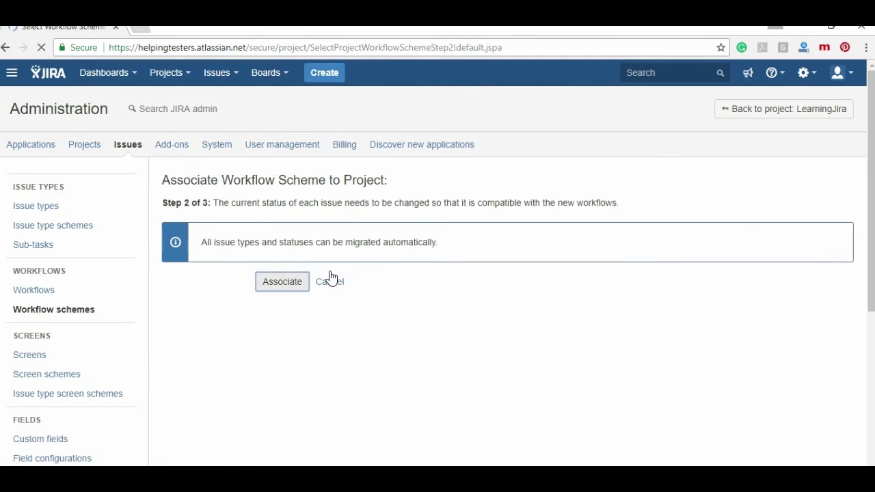
click(294, 283)
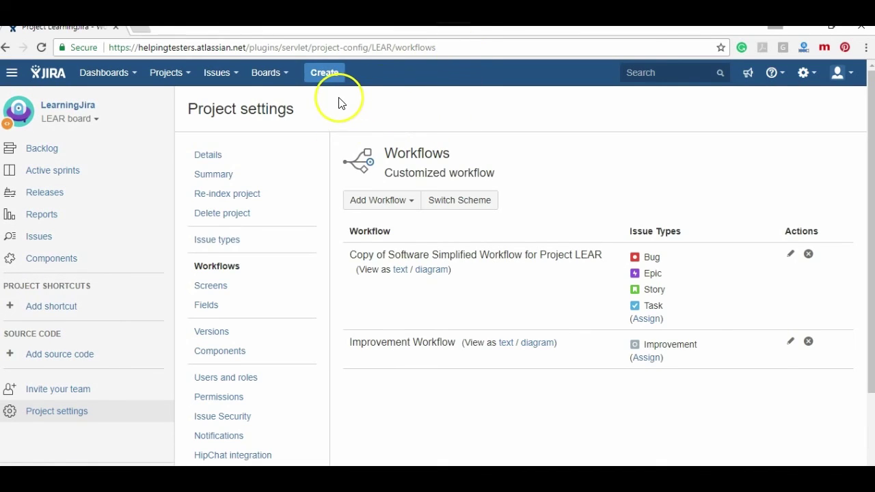
Step: Open the improvement issue LEAR-13 from the issue search, view its workflow diagram, and apply the Dev Working transition
click(322, 72)
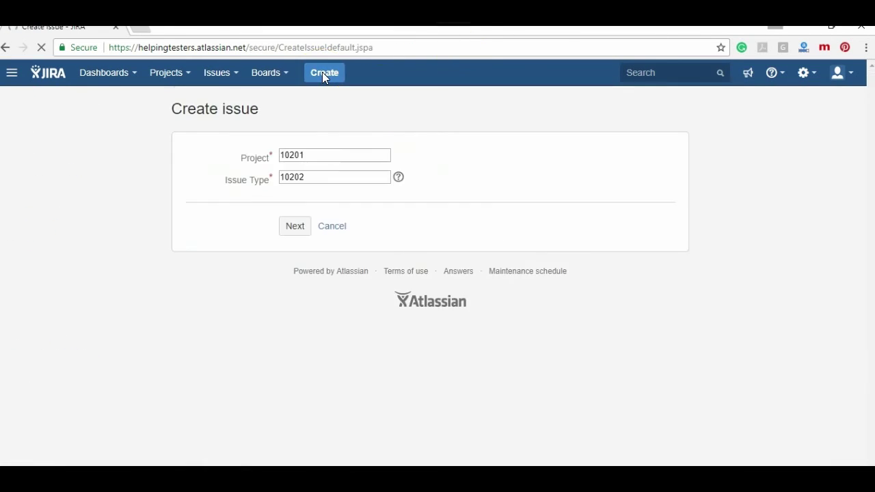
click(236, 74)
click(237, 114)
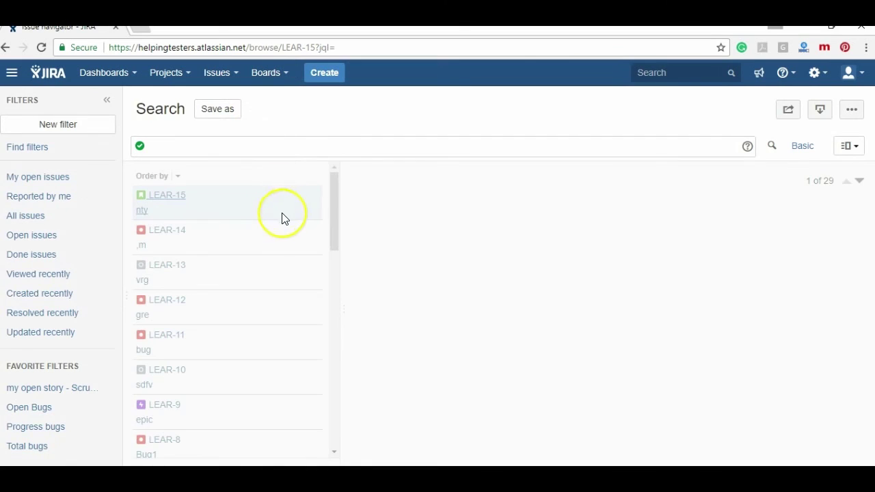
click(266, 270)
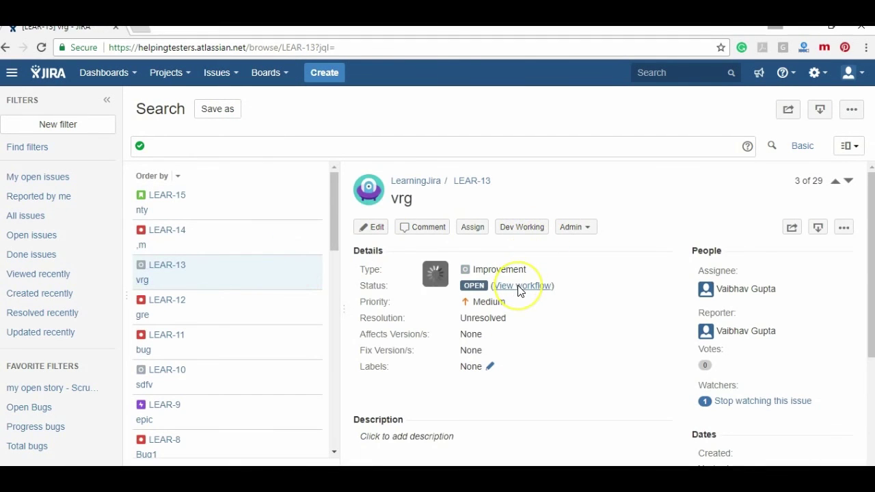
click(517, 285)
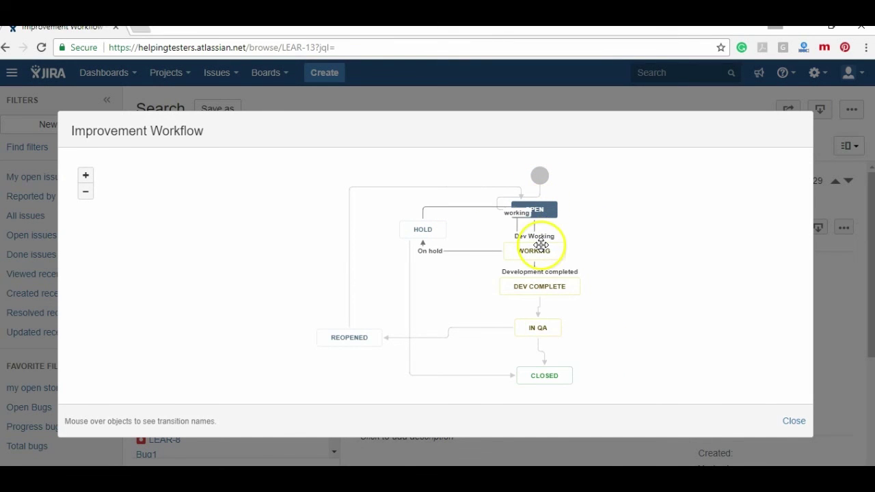
click(793, 420)
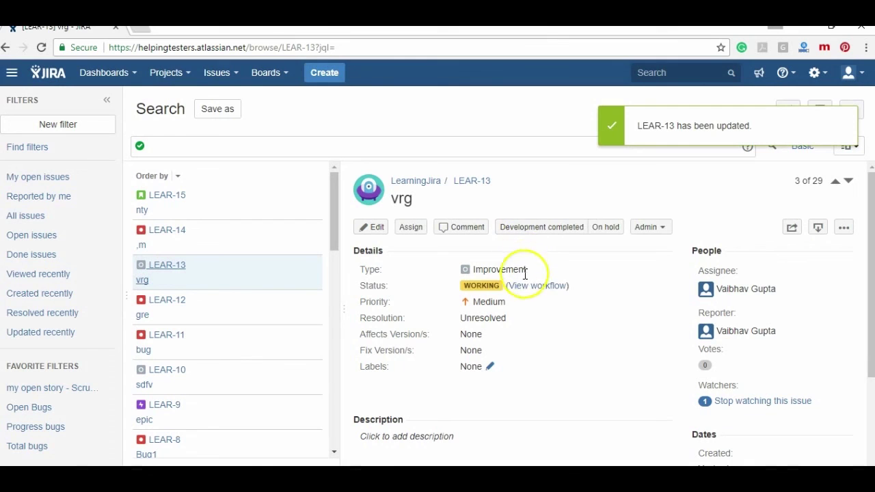
Step: Review LEAR-13's workflow diagram again, and move the issue through the Development completed, Testing and Implemented transitions
click(543, 288)
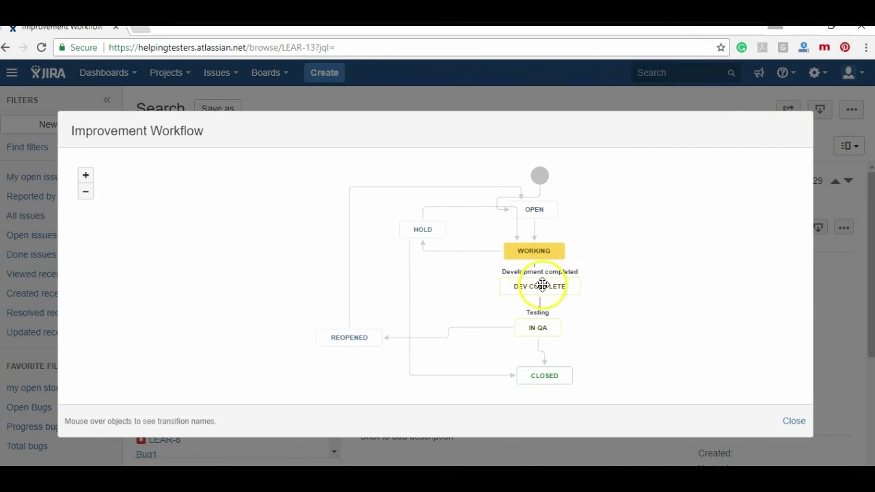
click(796, 419)
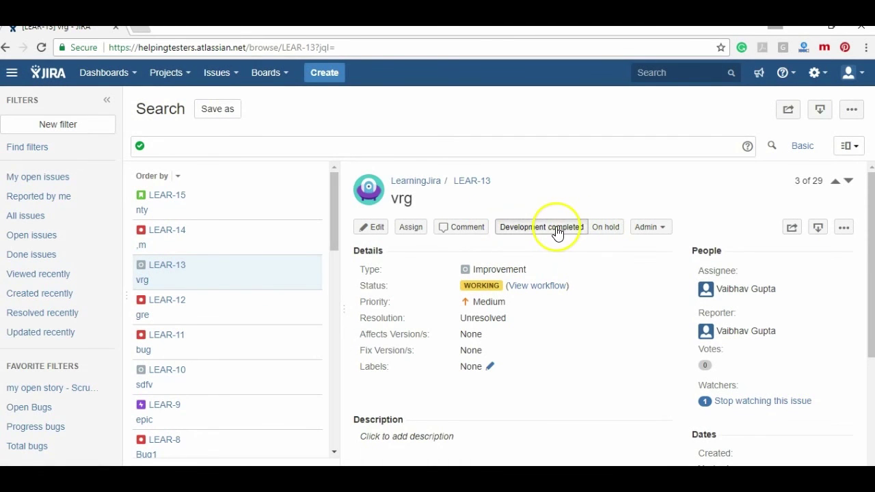
click(556, 230)
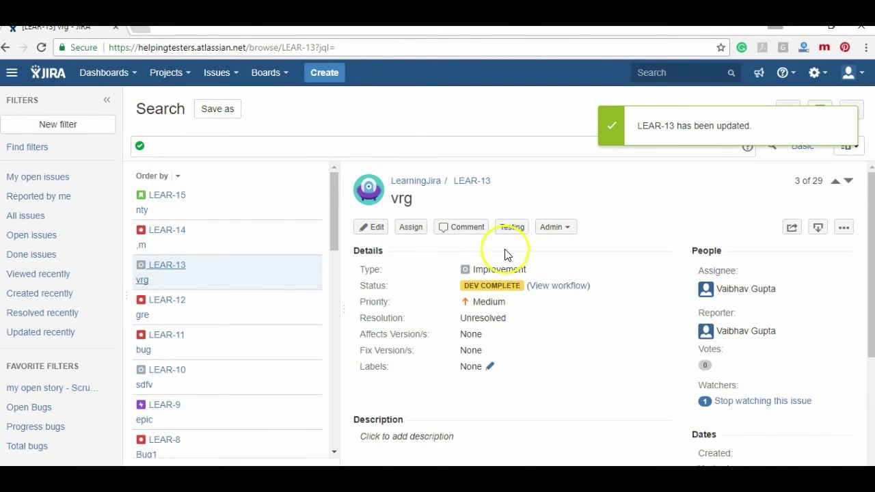
click(511, 233)
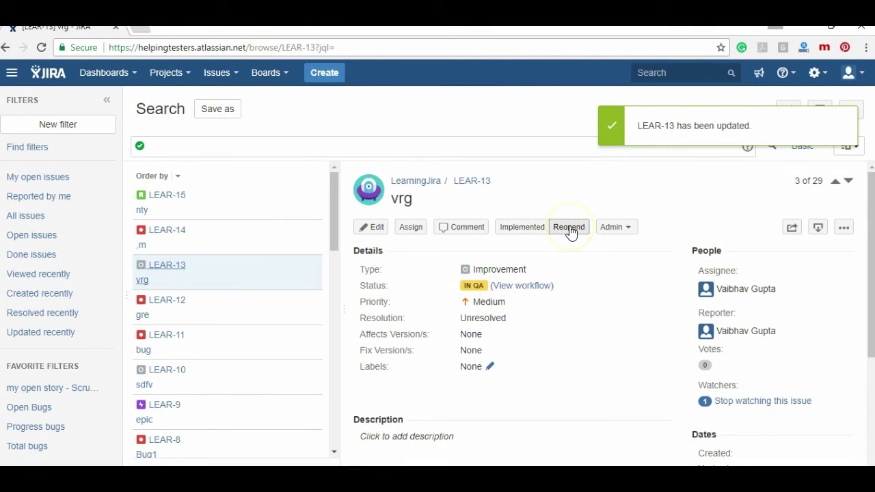
click(521, 231)
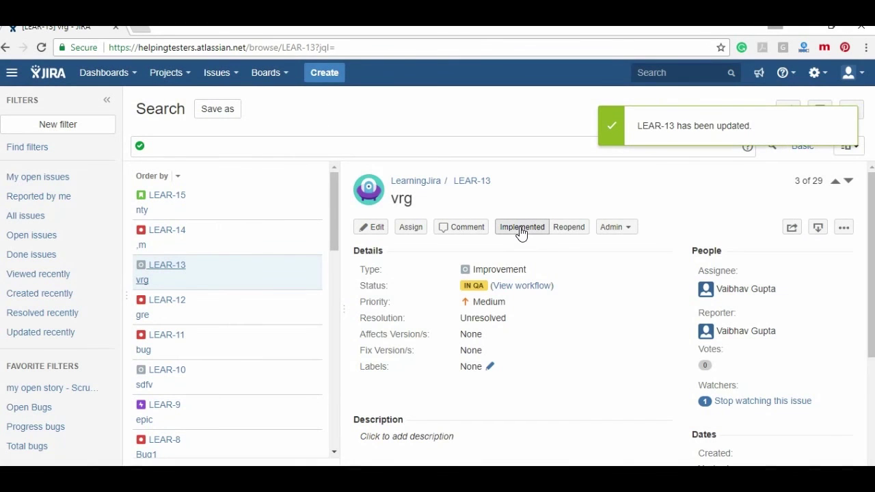